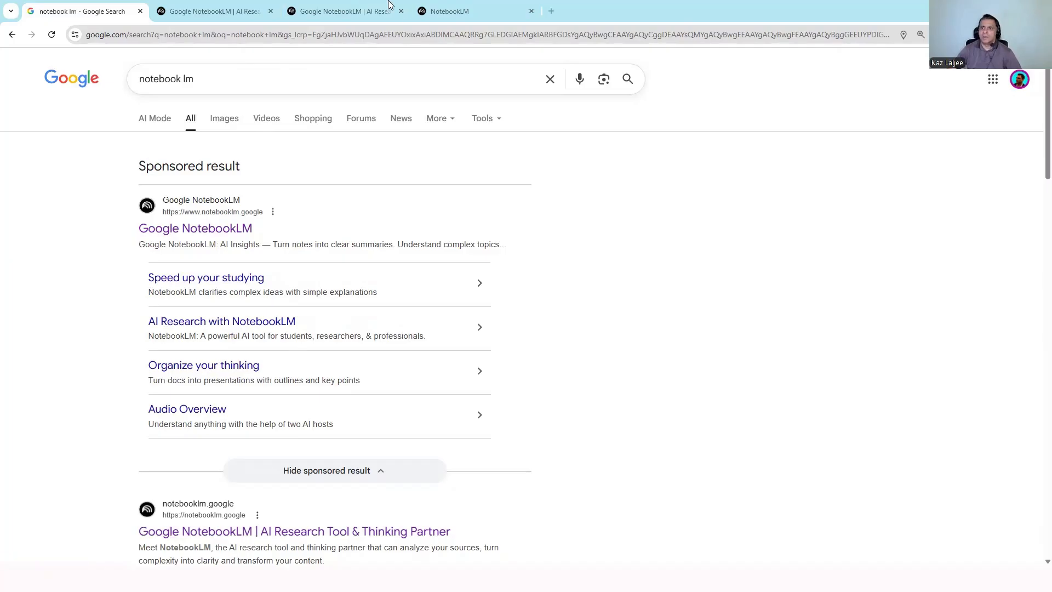
Switch to the untitled NotebookLM notebook and enter "How important is the idea of behavioral economics/science toMarketing" as the web source query
click(190, 15)
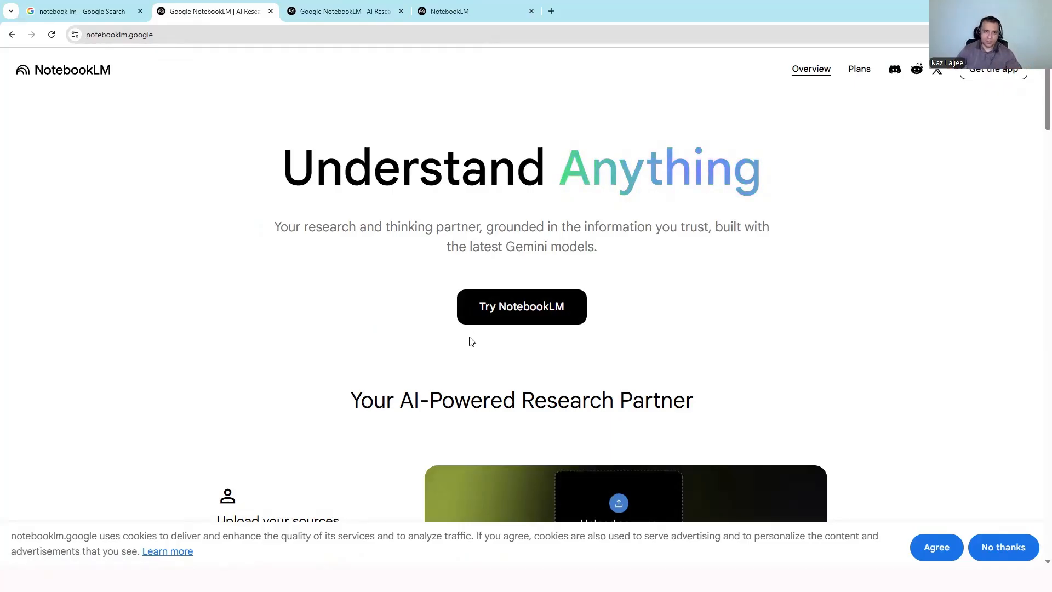
click(471, 4)
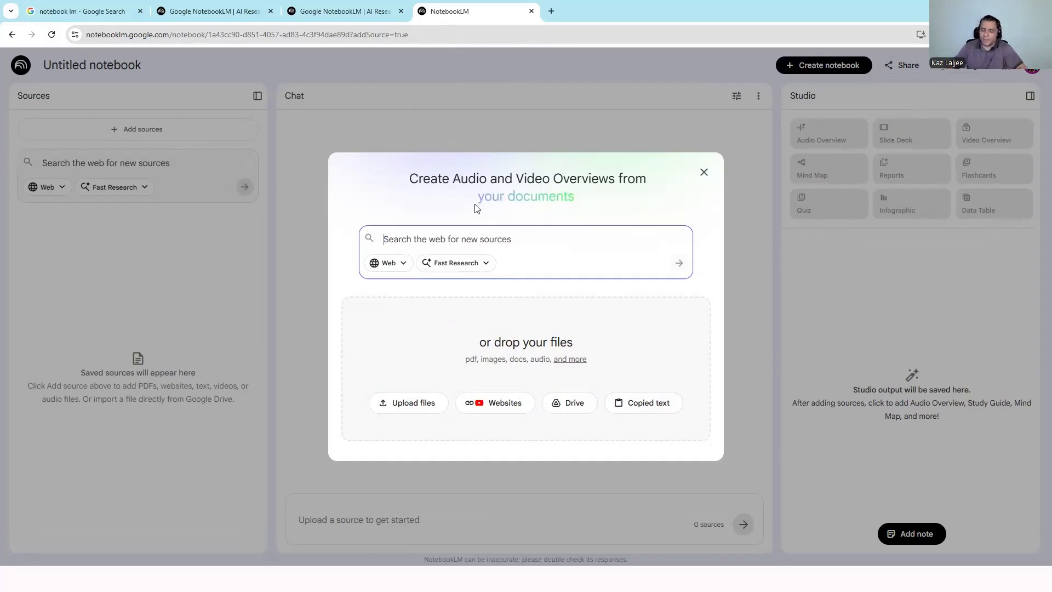
text(H)
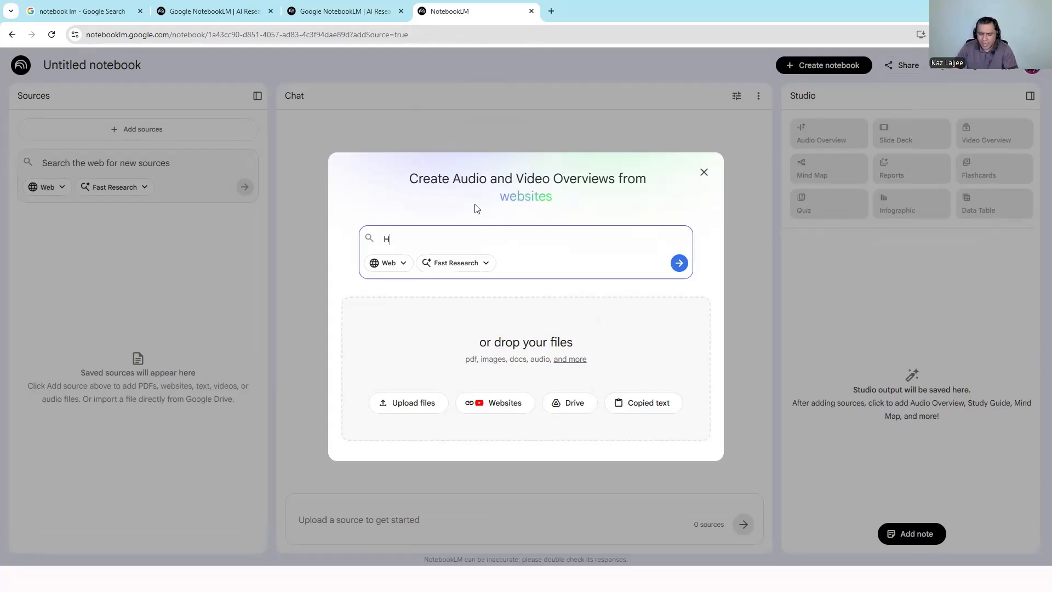
text(ow i)
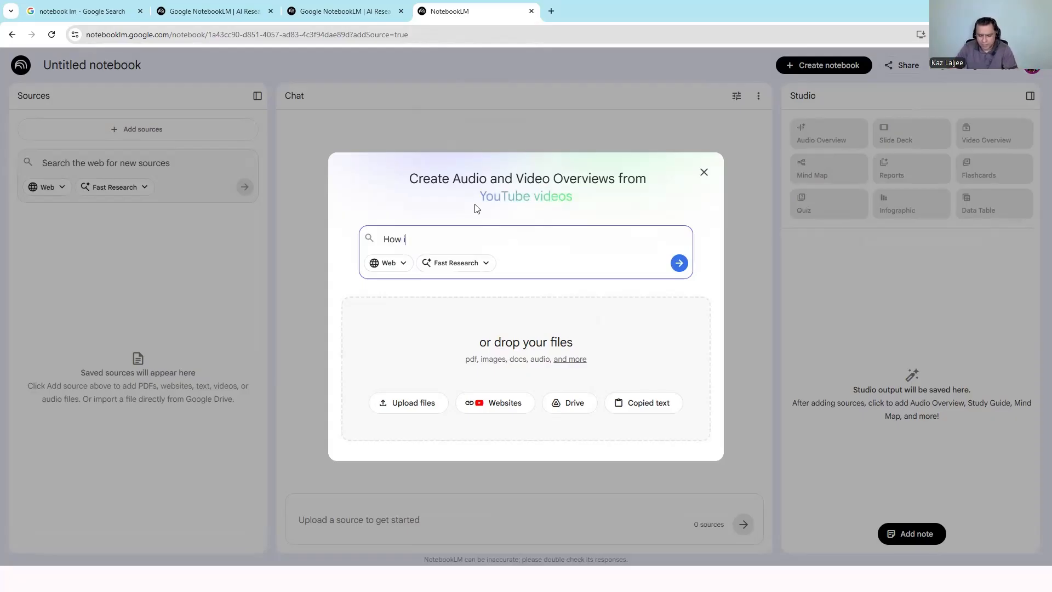
text(mpor)
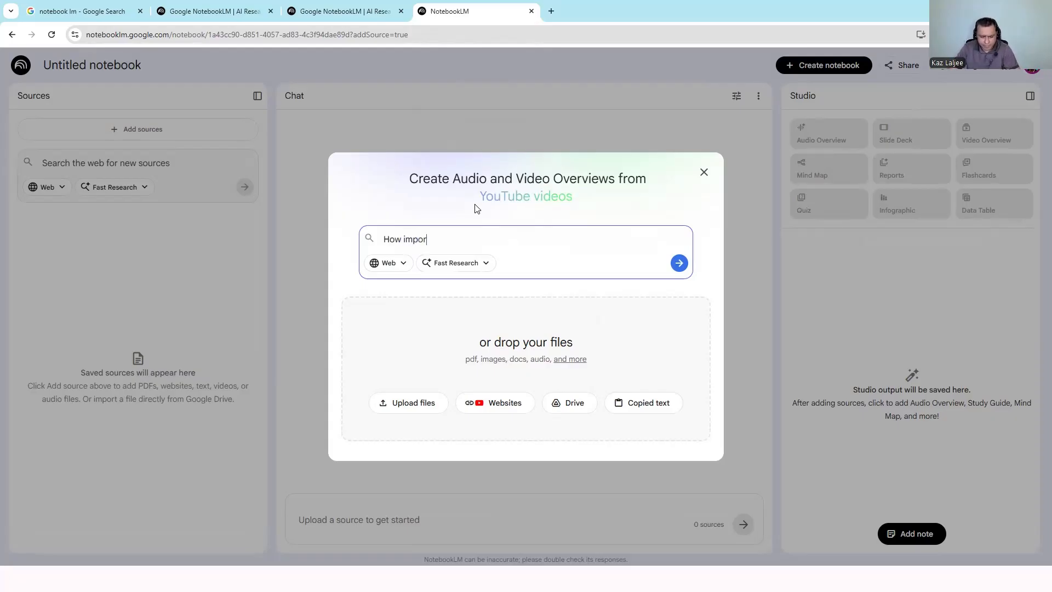
text(tant)
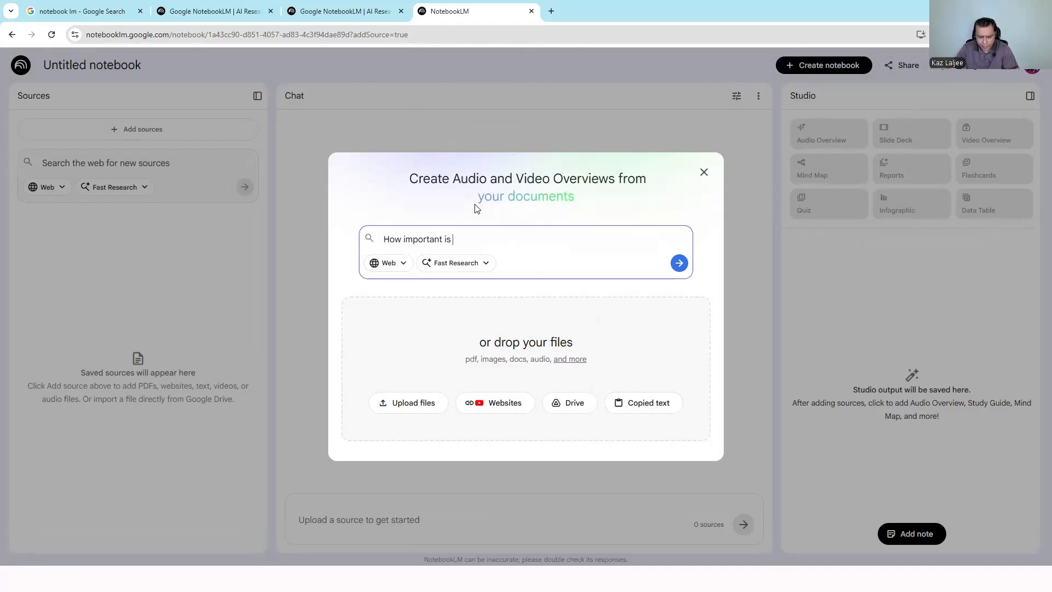
text(is t)
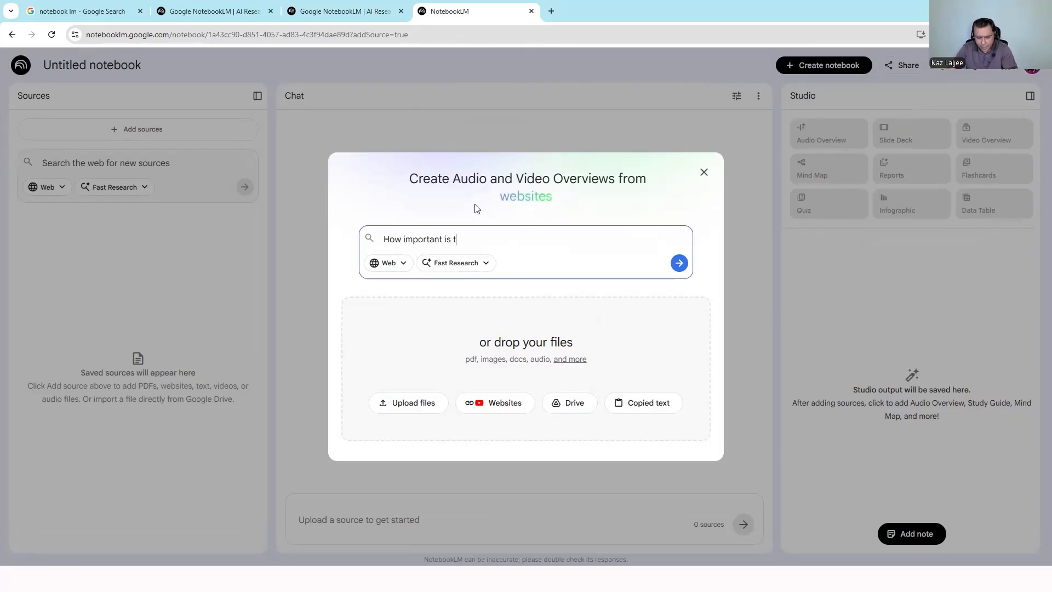
text(he idea )
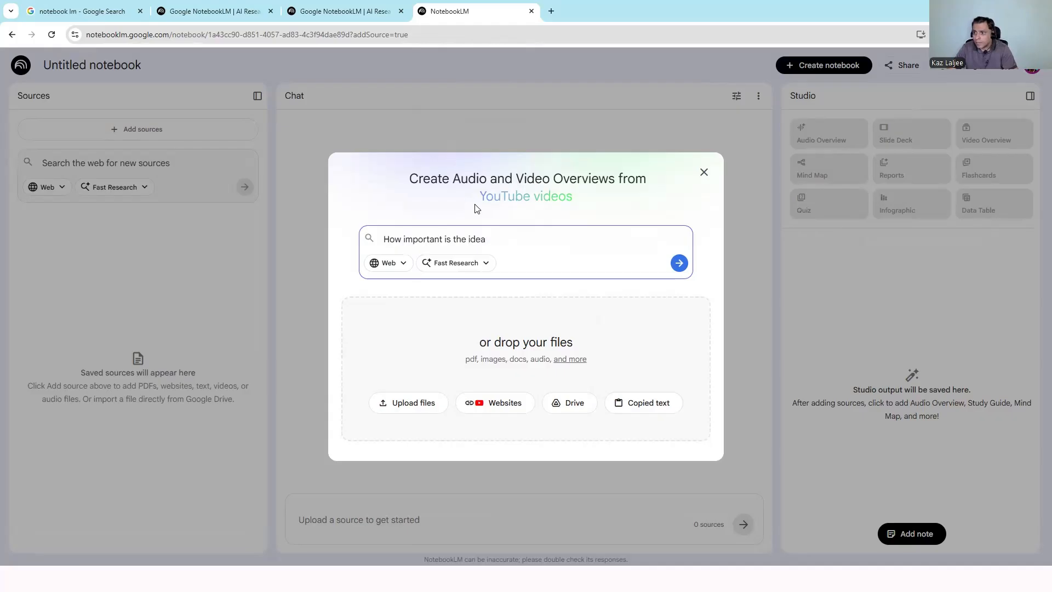
text(of beh)
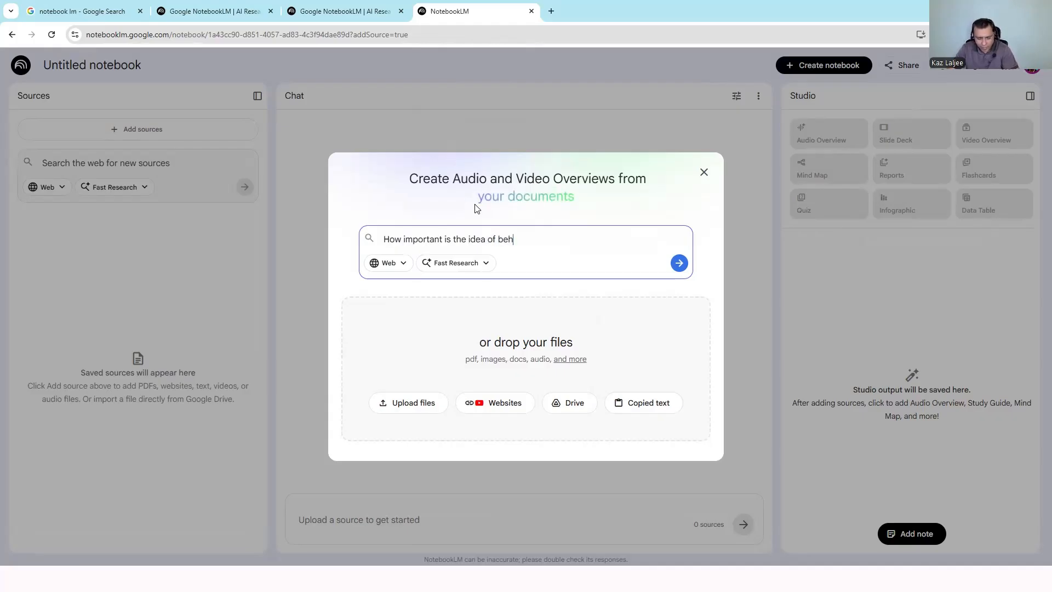
text(avi)
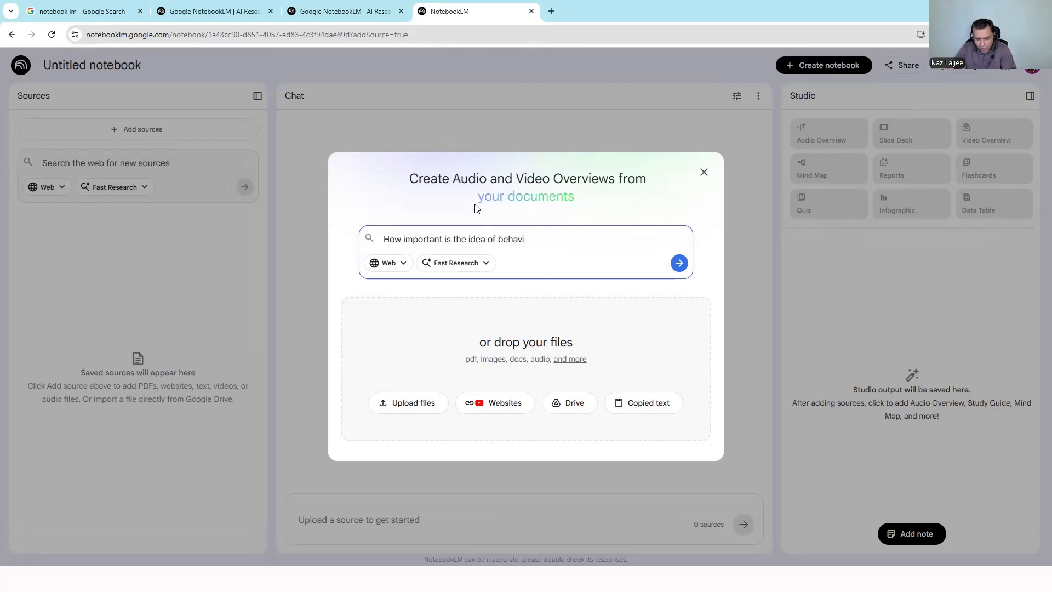
text(oral)
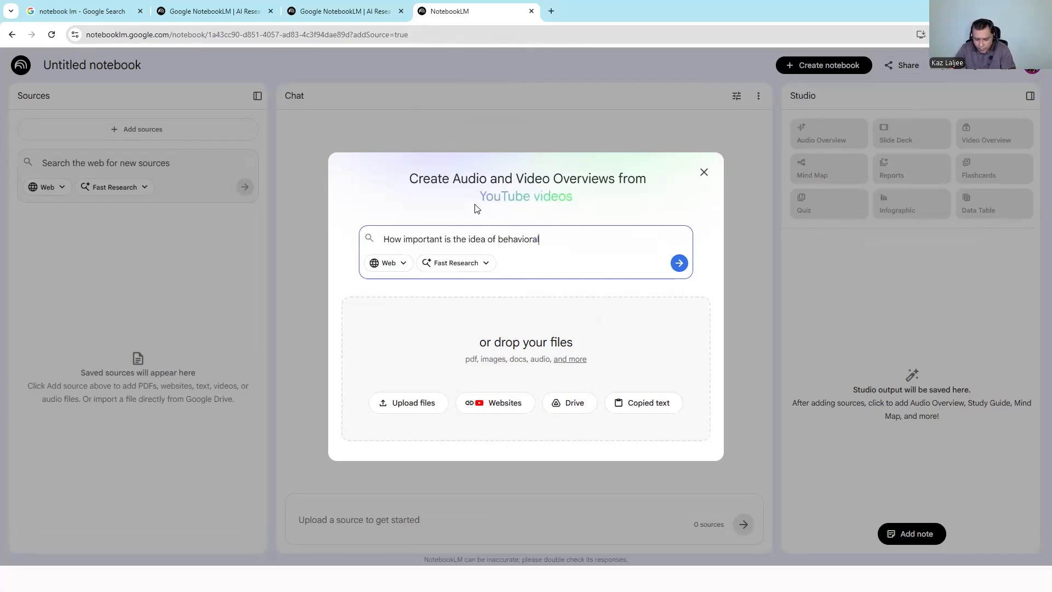
text( e)
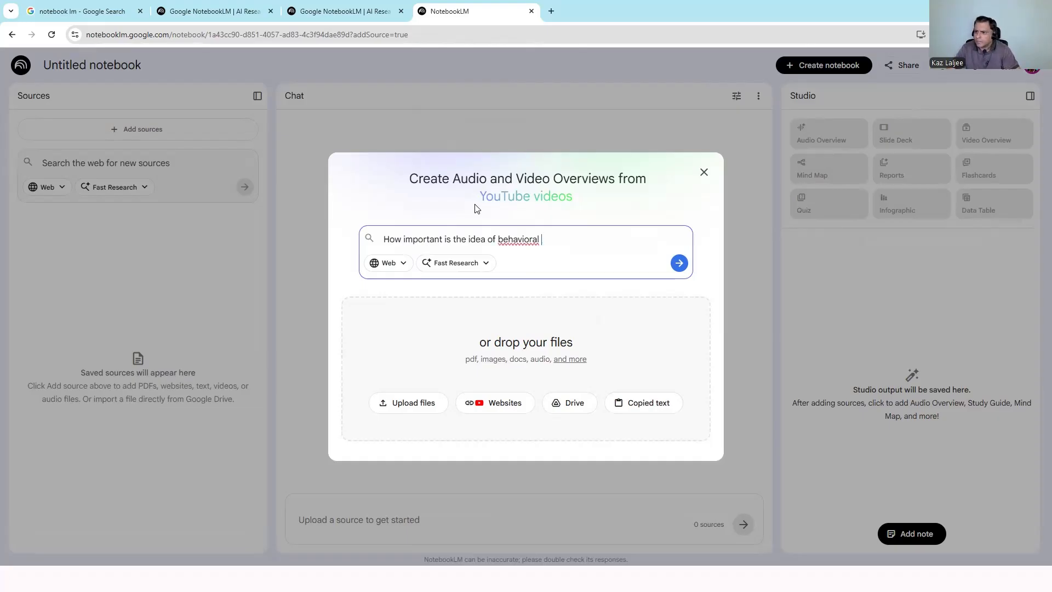
text(c)
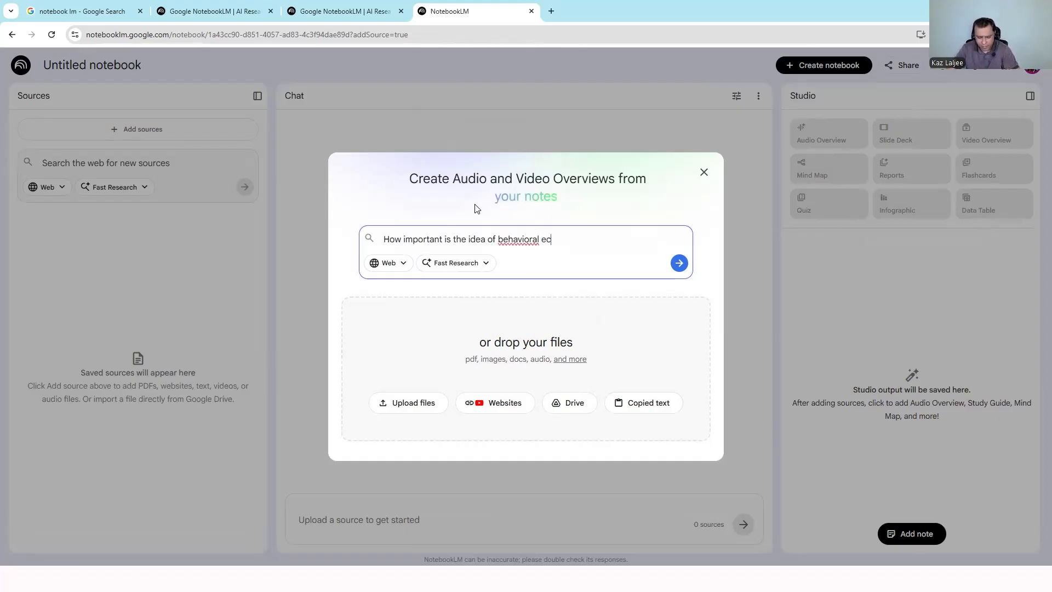
text(ono)
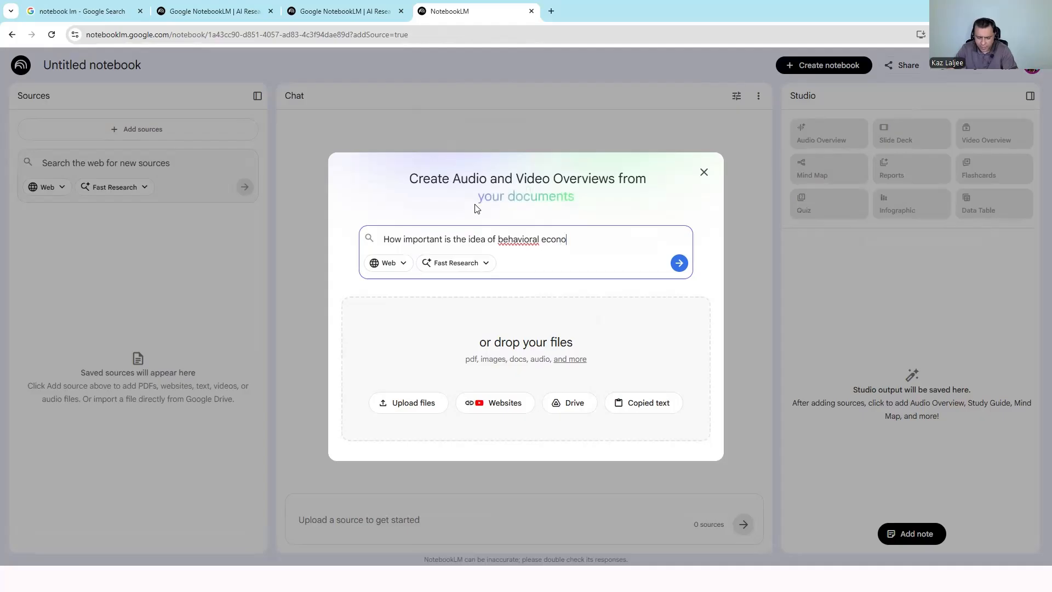
text(mics)
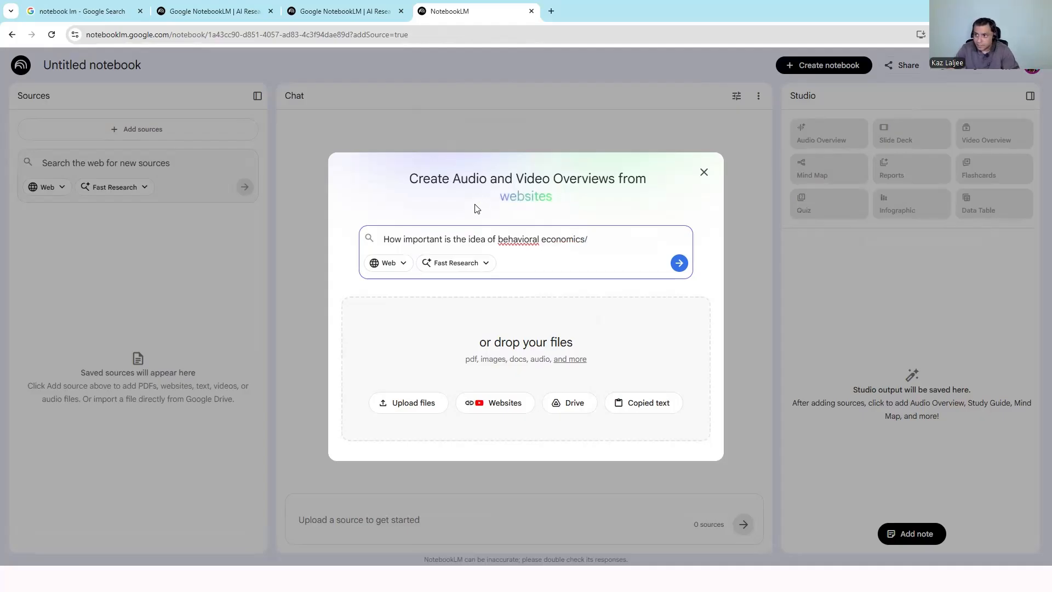
text(/s)
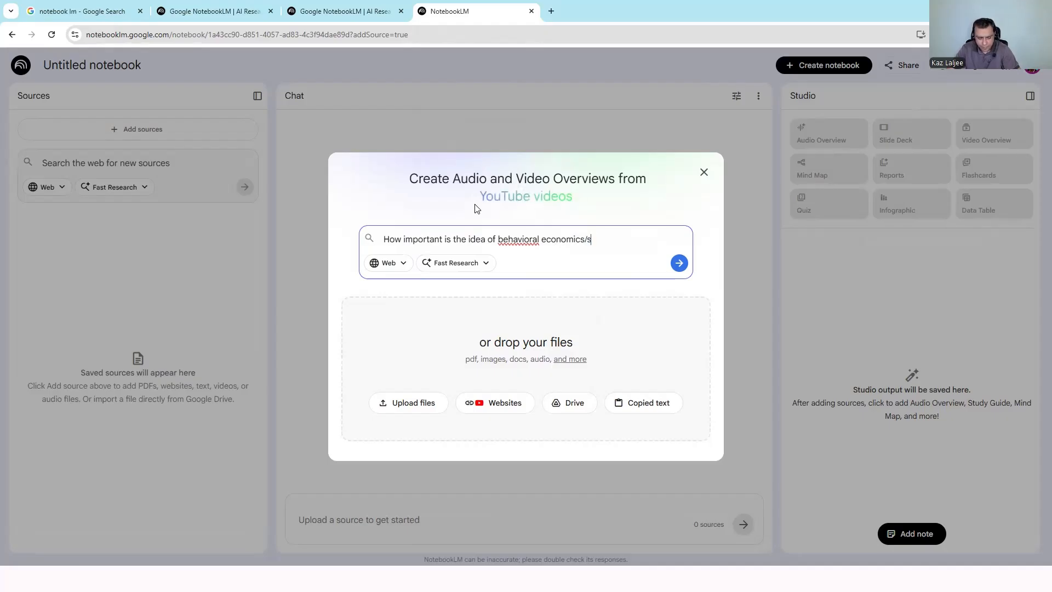
text(cience t)
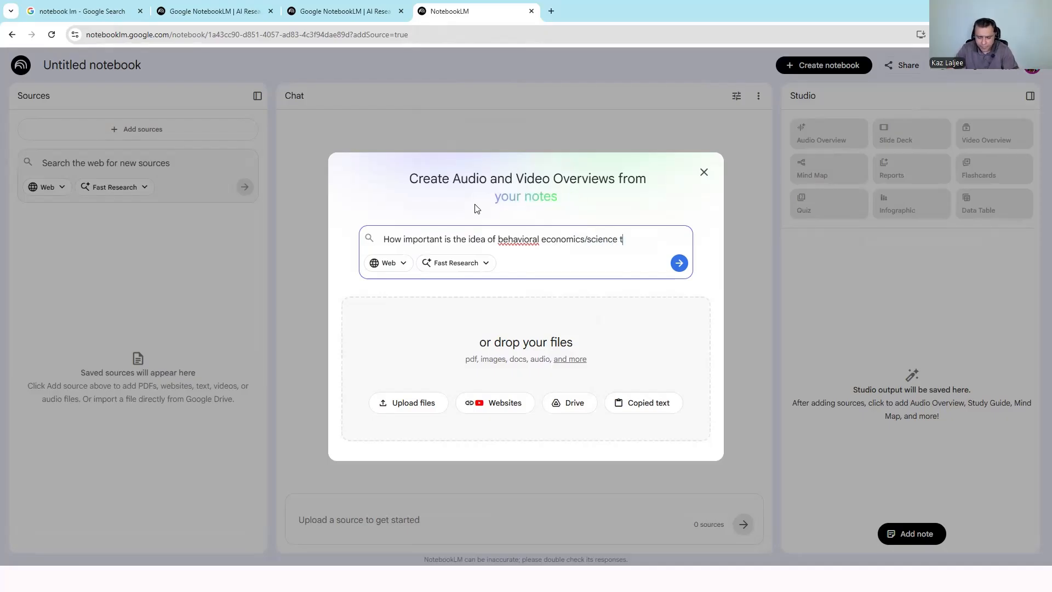
text(oM)
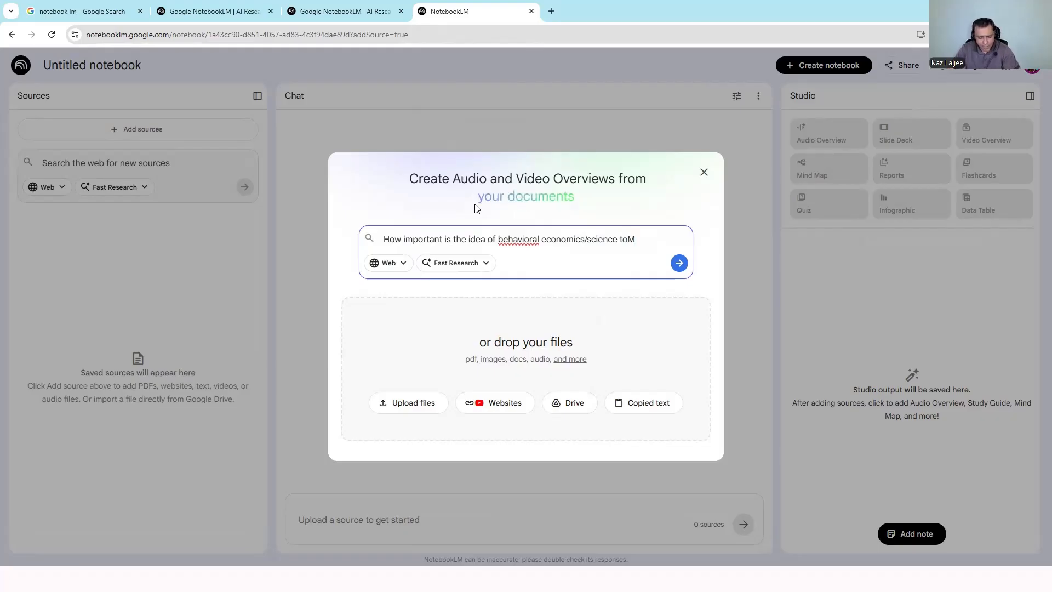
text(arketing)
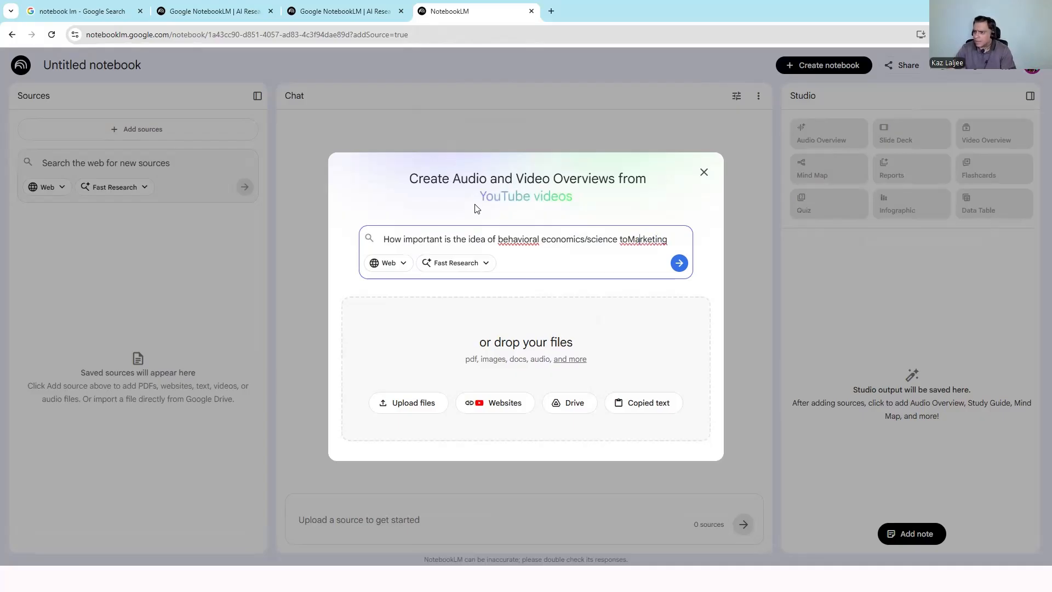
Insert the missing space between "to" and "Marketing" in the source query and end the sentence with a period
key(Left)
key(Left)
key(Left)
key(Left)
key(Left)
key(Left)
key(Left)
key(Left)
key(Left)
key(Right)
key(Right)
key(Right)
key(Right)
key(Right)
key(Right)
key(Right)
key(Right)
key(Right)
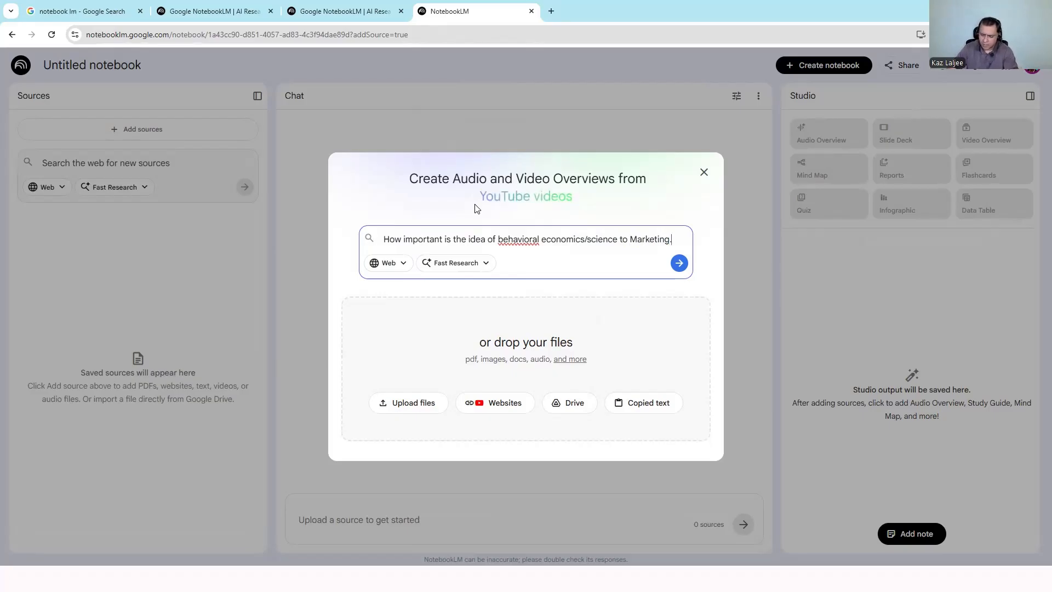
Continue the source query with "I want to use innovationsfromthe likes" after the first sentence
text(I w)
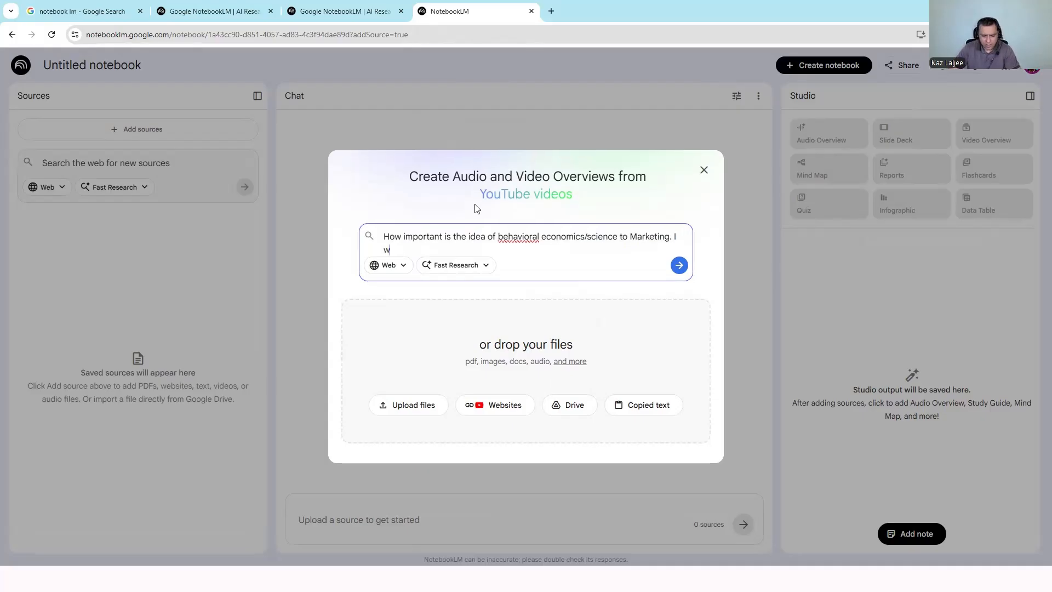
text(ant to use innv)
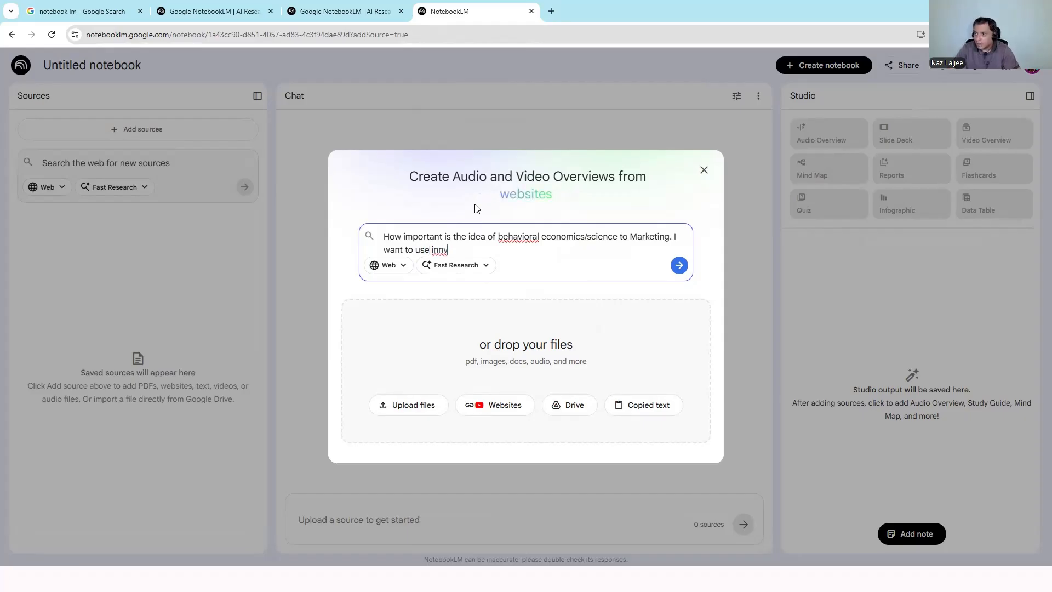
key(BackSpace)
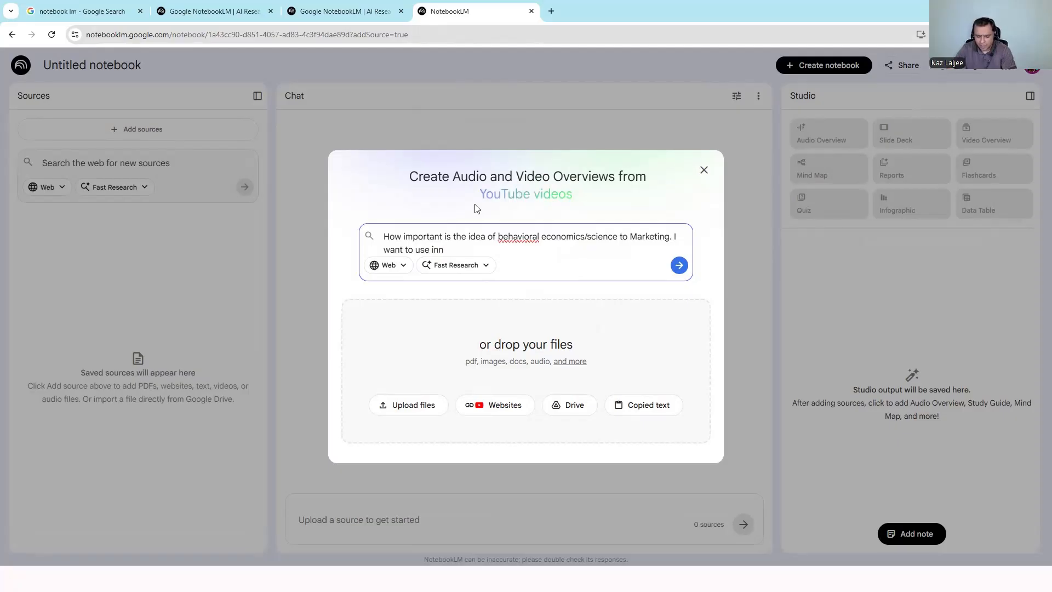
text(ova)
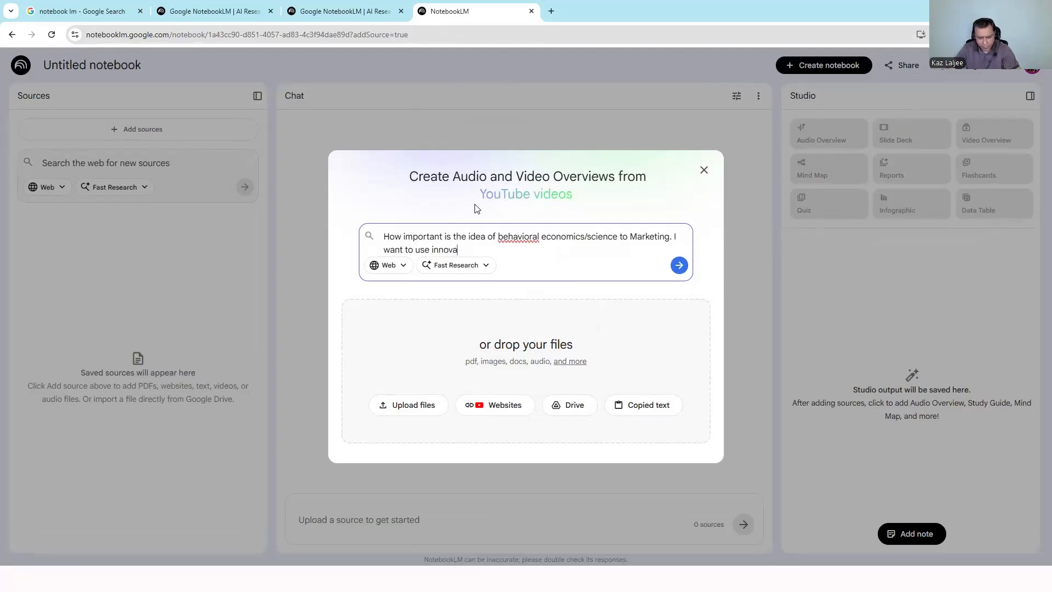
text(tion)
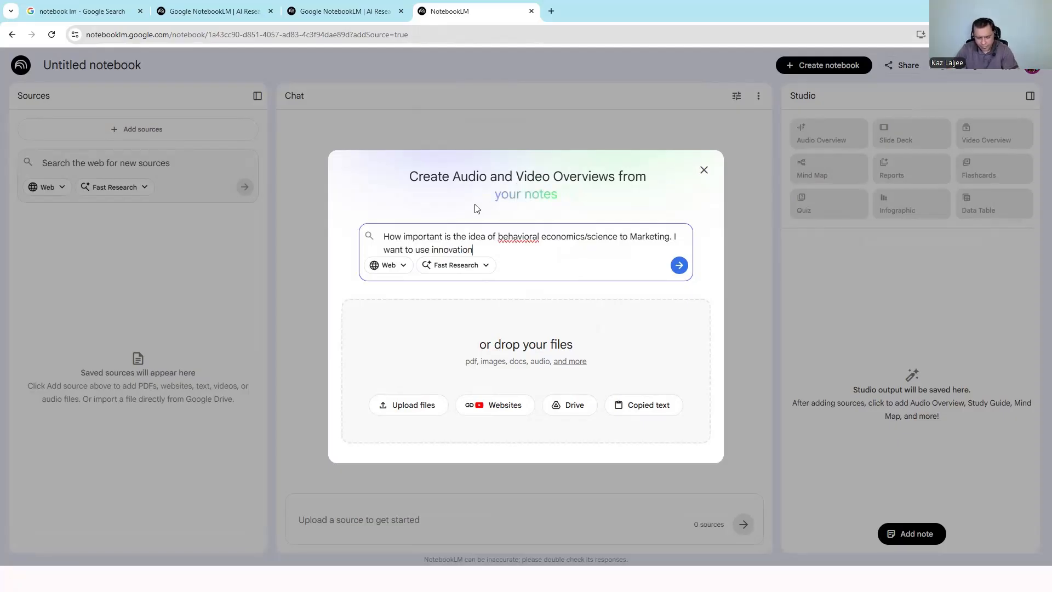
text(sfr)
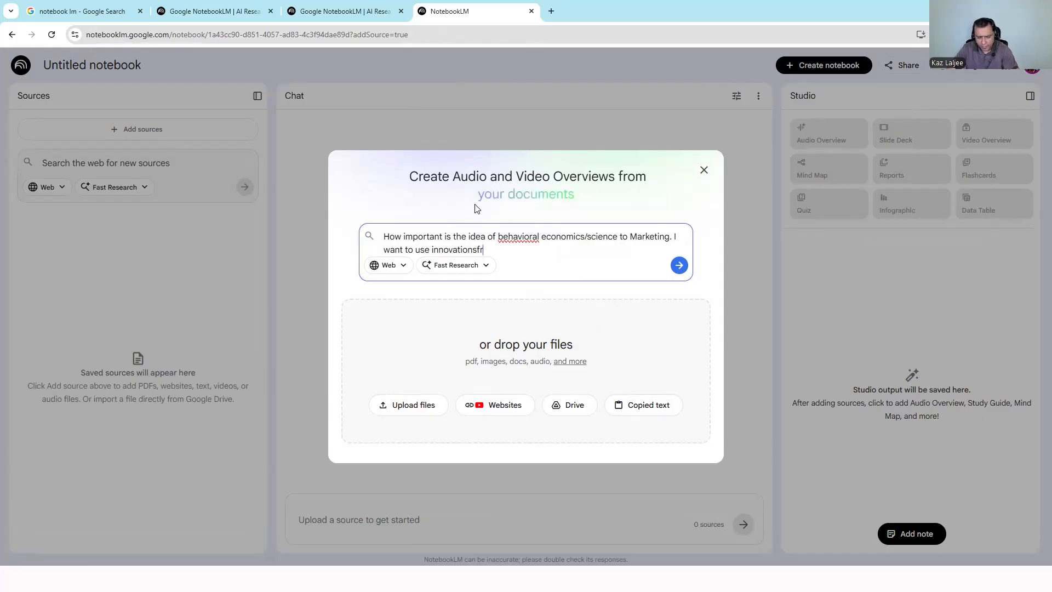
text(omthe lik)
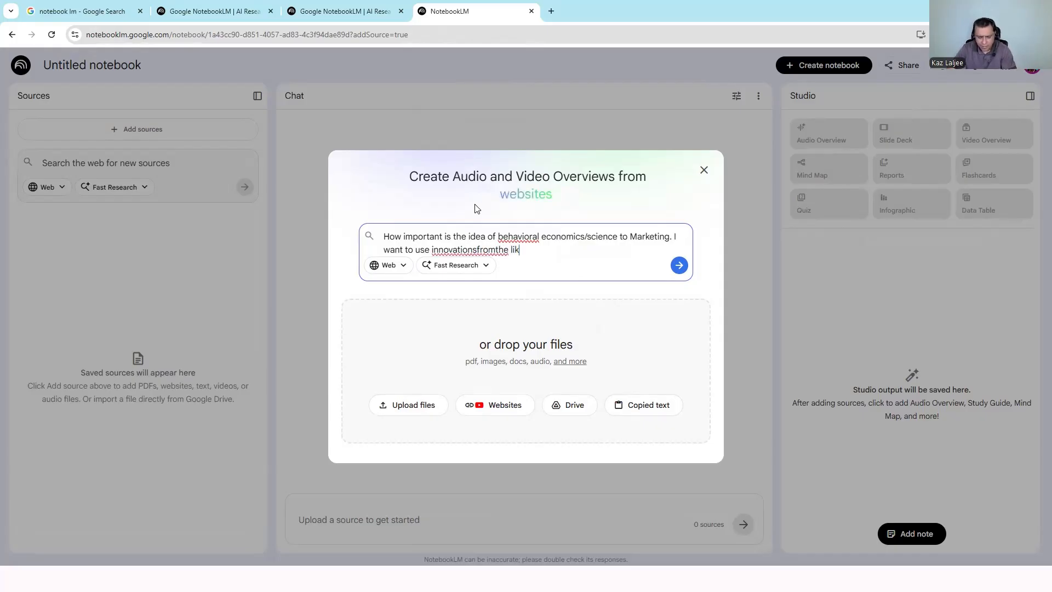
text(es)
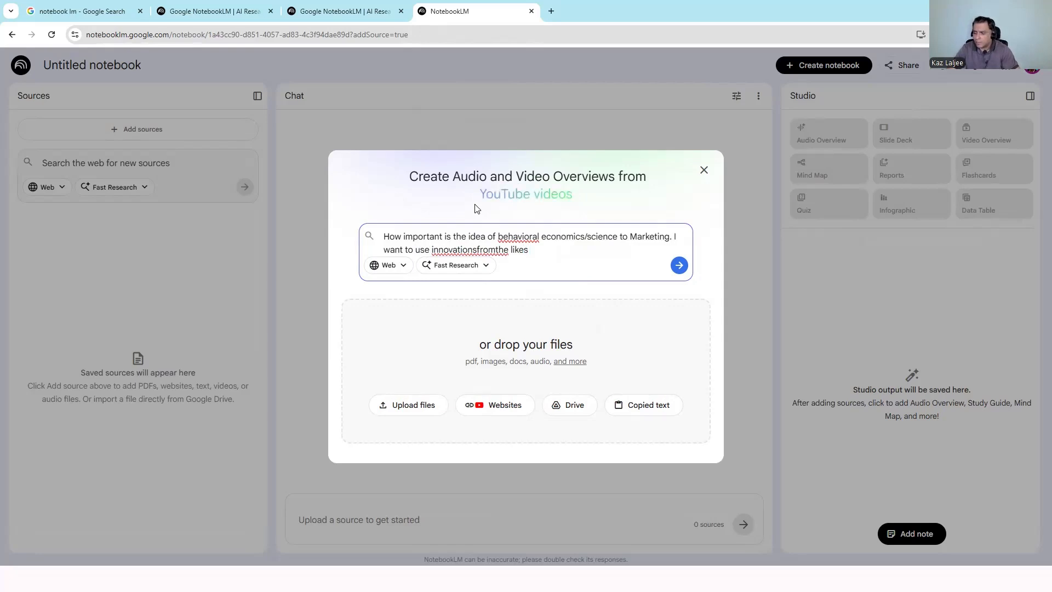
Add the name "Nasim Talib" after "likes" in the source query, with both words capitalized
text( N)
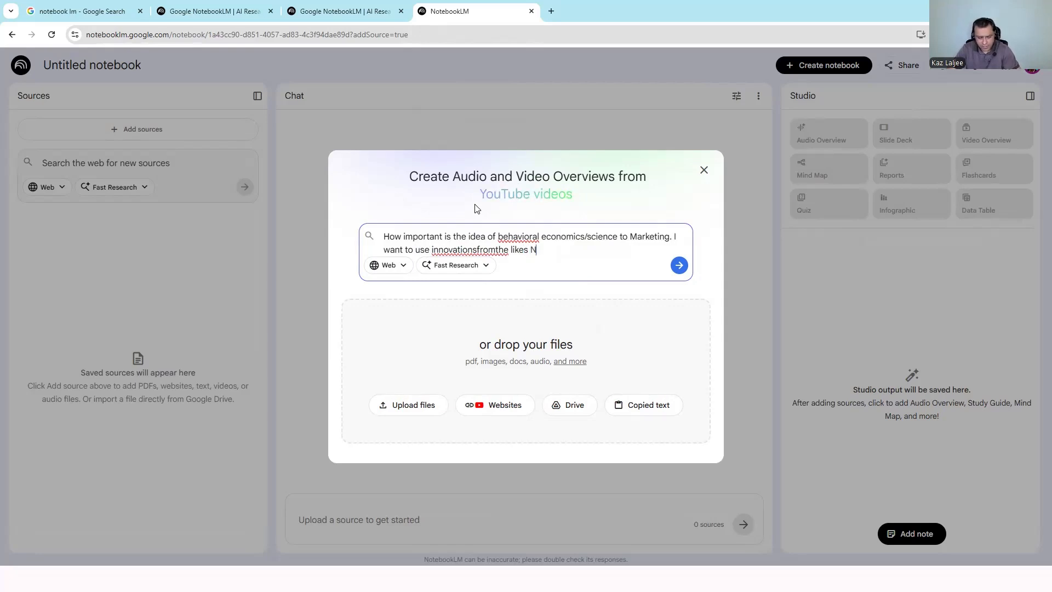
text(asim)
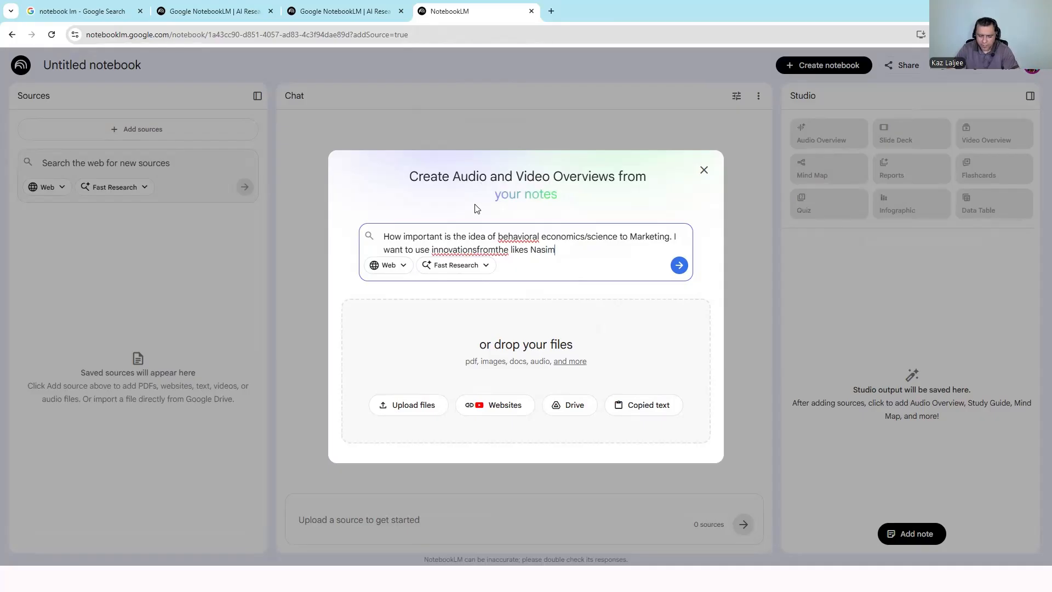
text( ta)
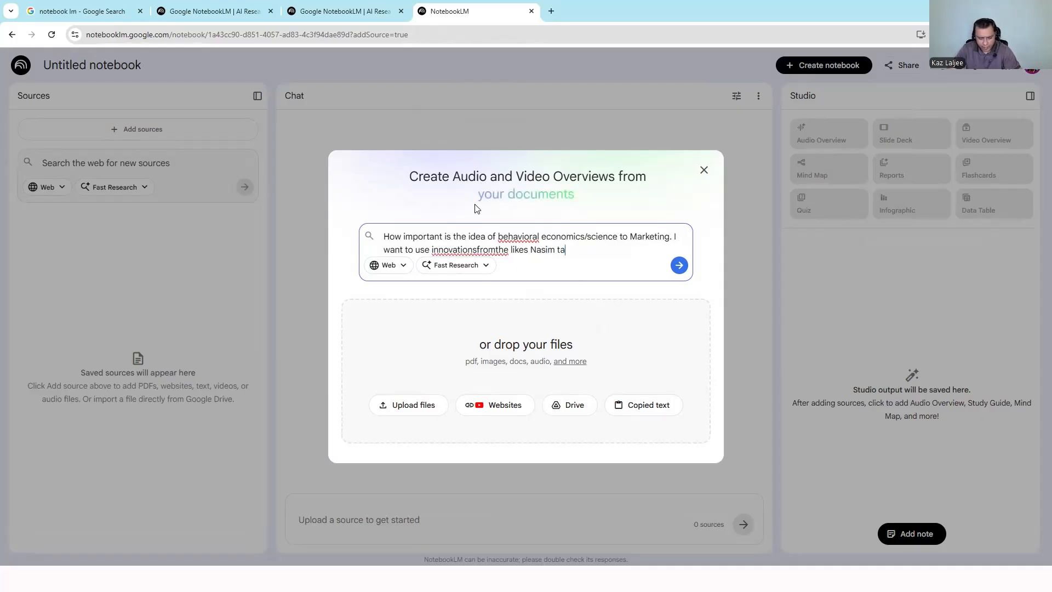
text(lib)
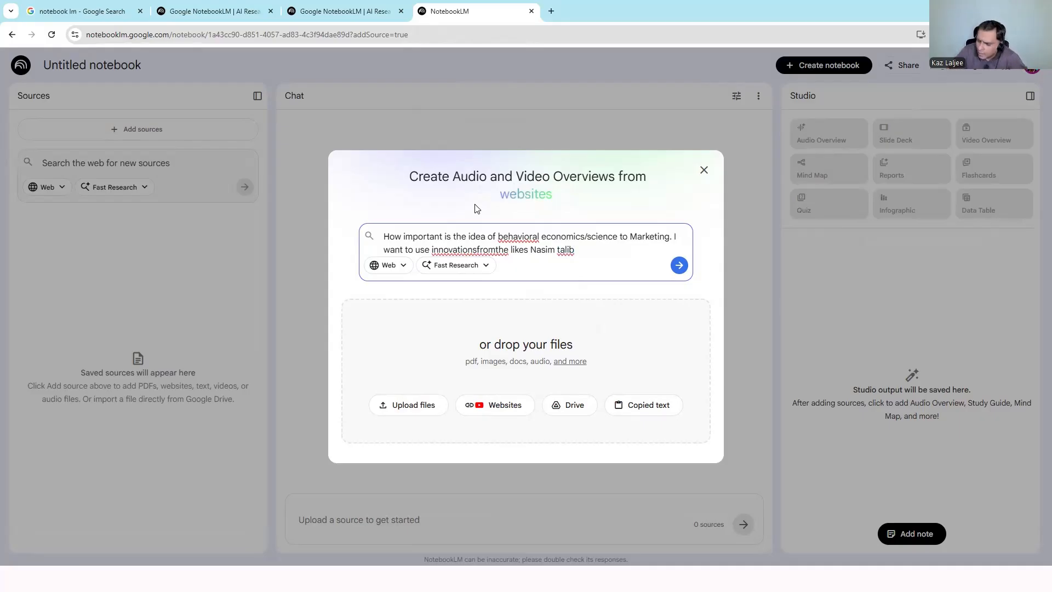
key(BackSpace)
key(BackSpace)
key(BackSpace)
key(BackSpace)
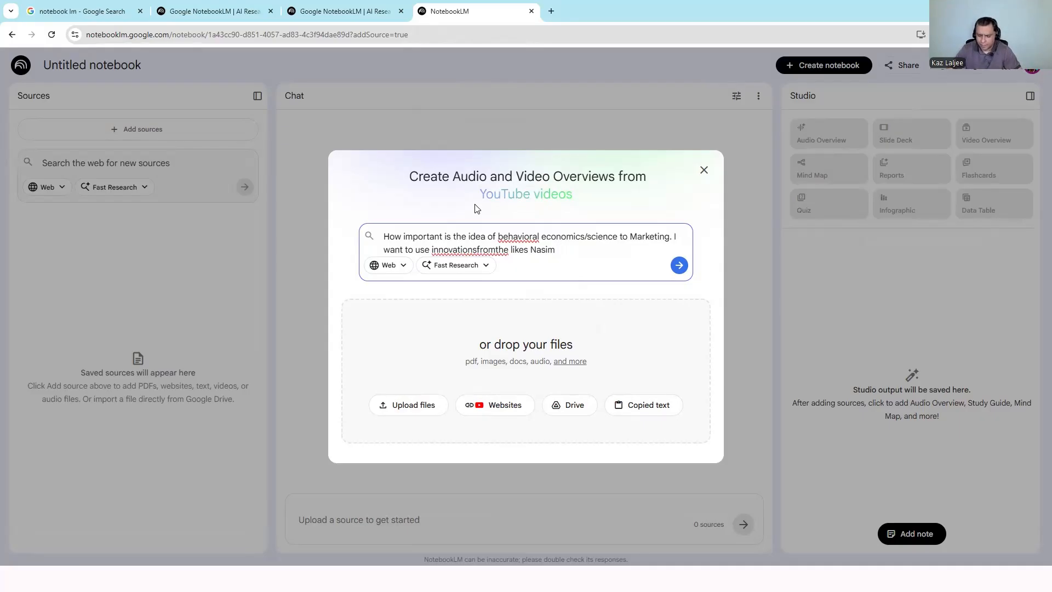
text(Ta)
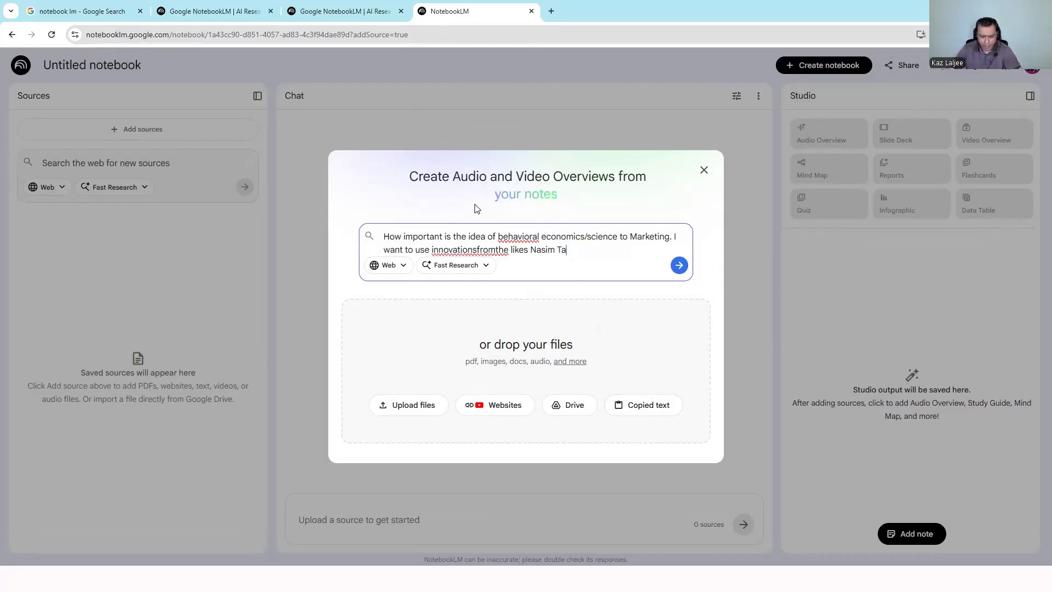
text(lib)
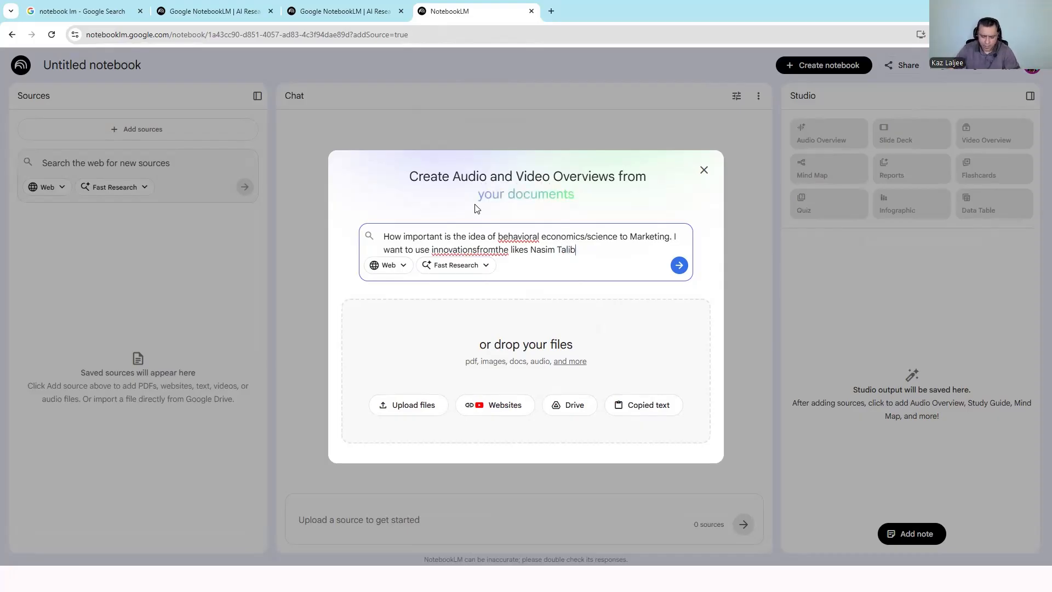
Extend the source query with ", but told in the of someone lilke Rory Sutherland"
text(, but t)
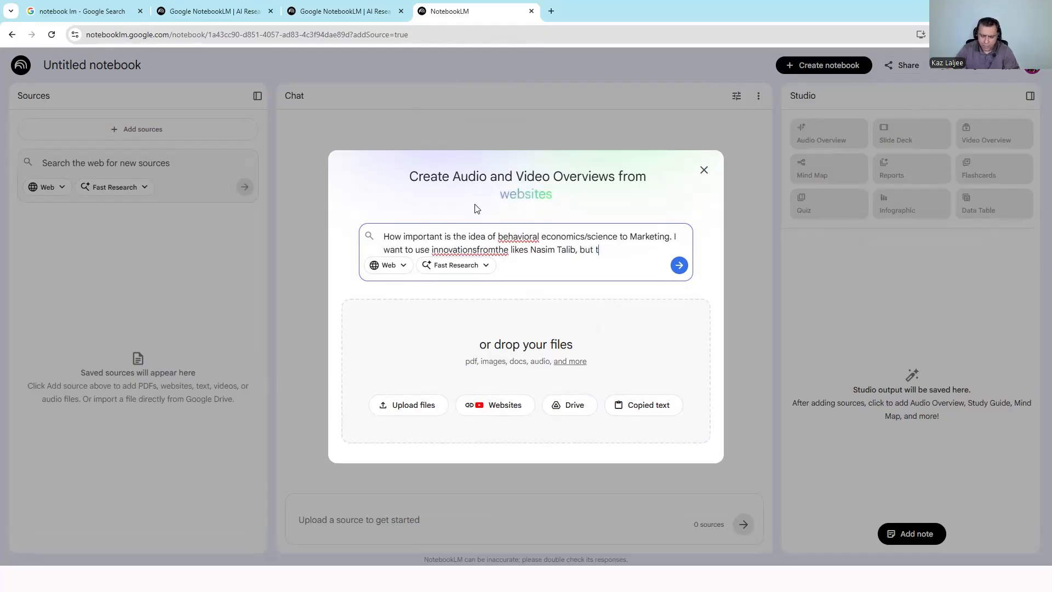
text(old )
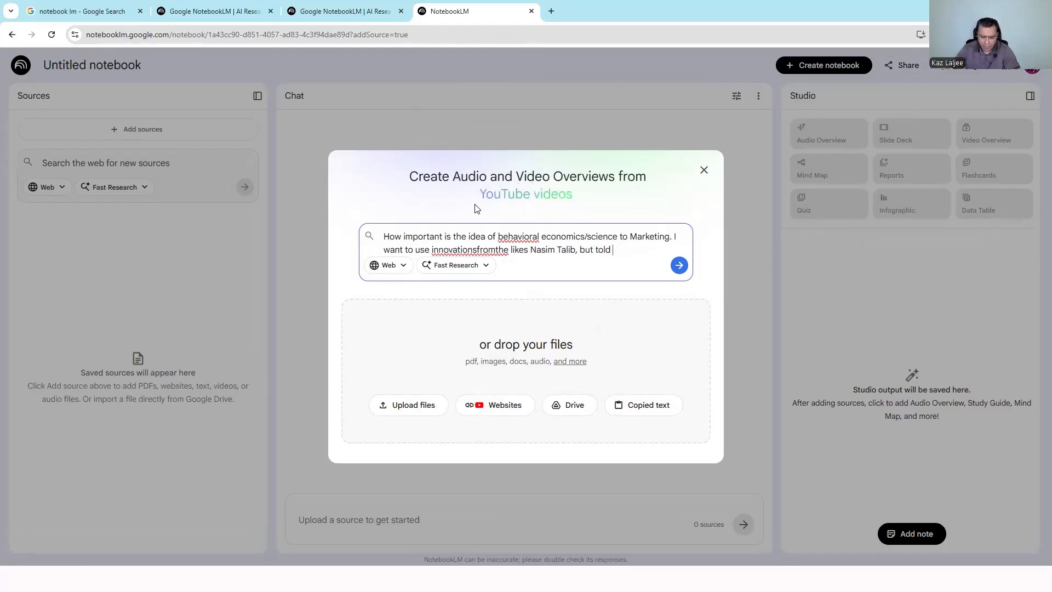
text(in the o)
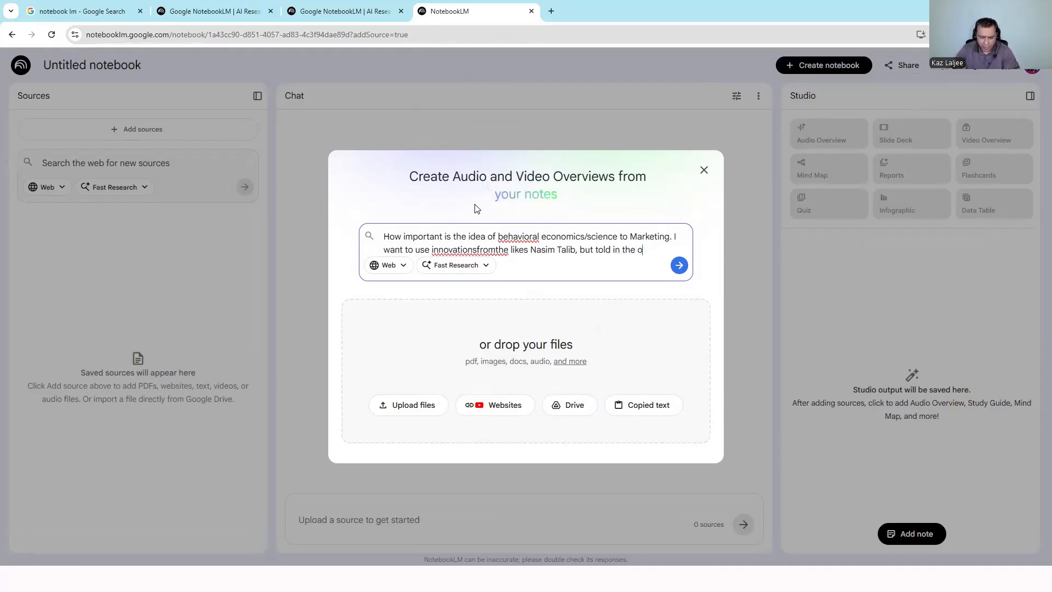
text(f so)
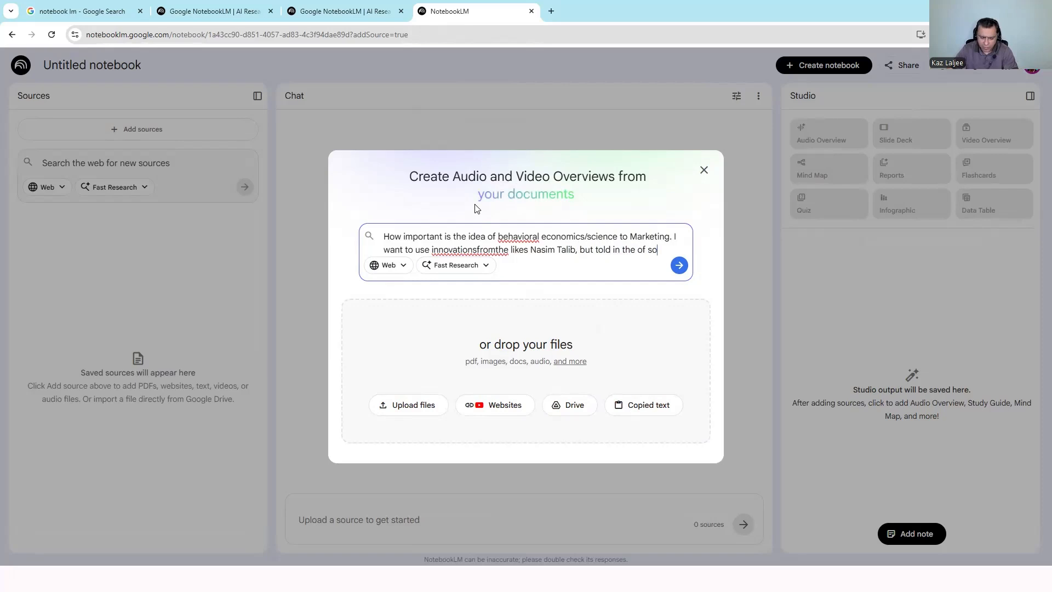
text(meone lilke )
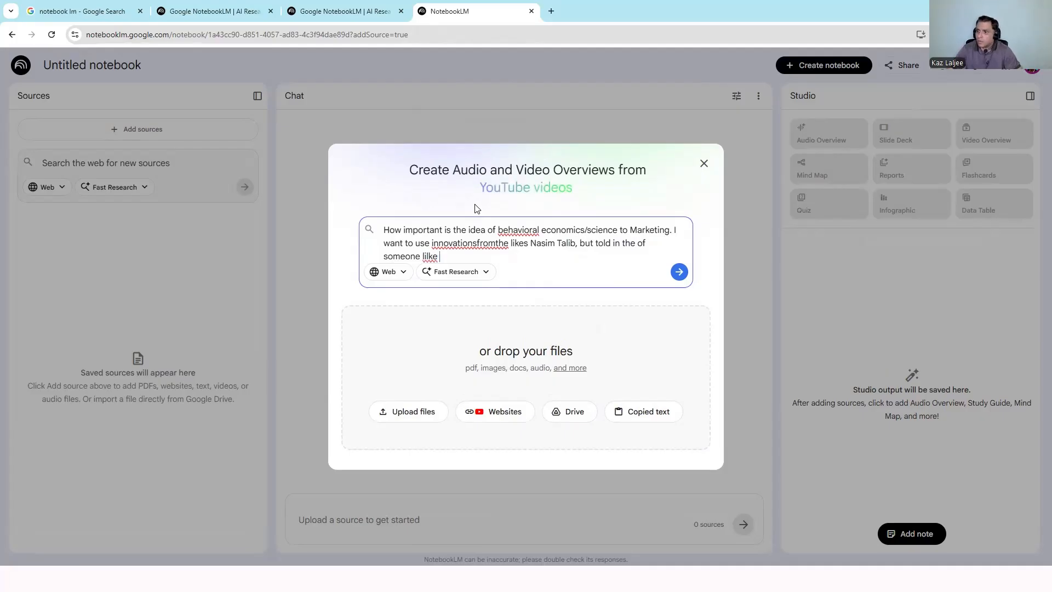
text(R)
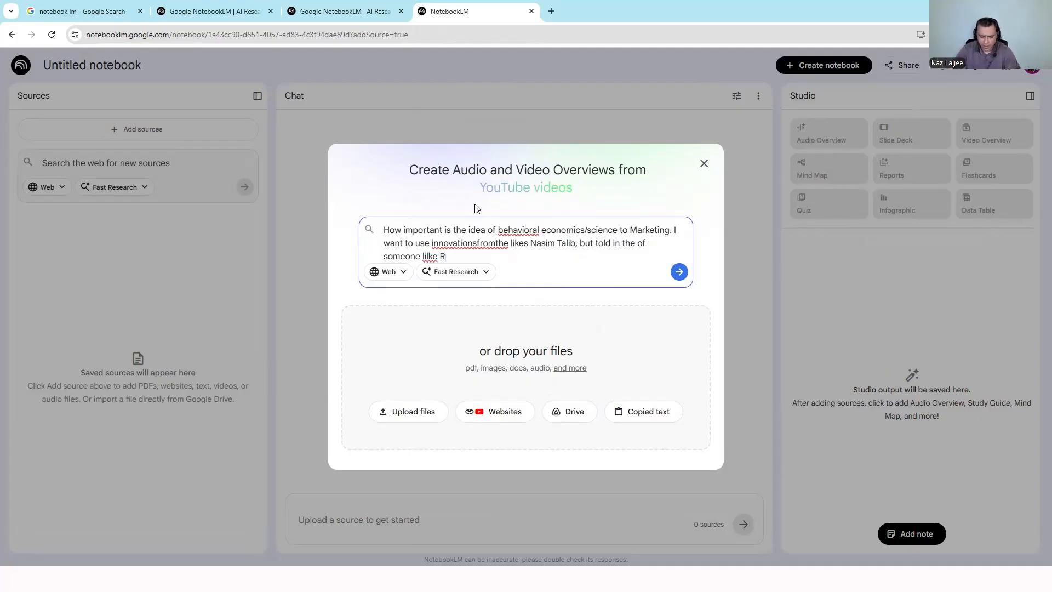
text(ory )
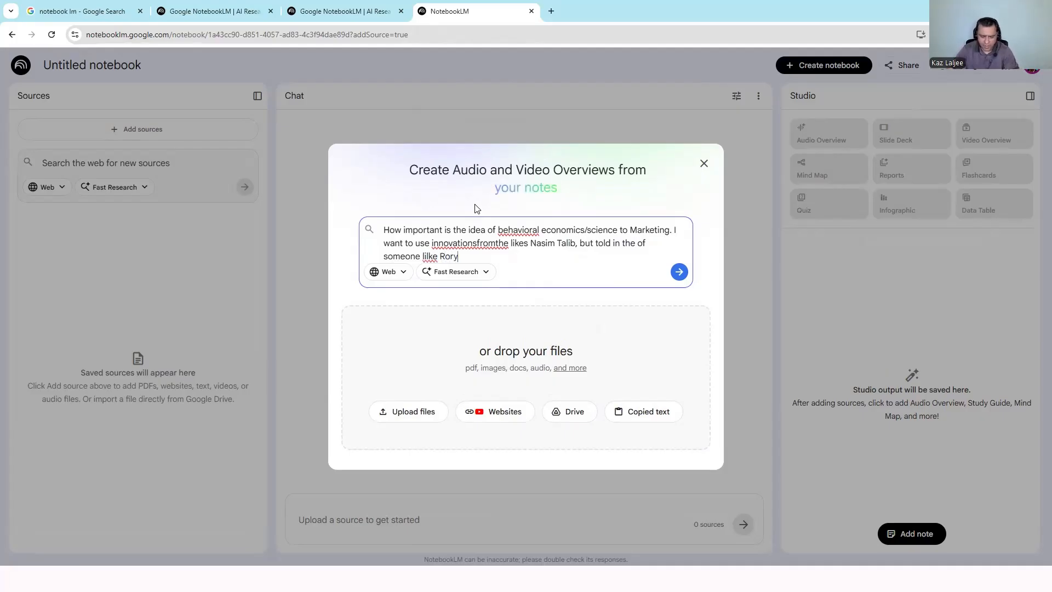
text(Su)
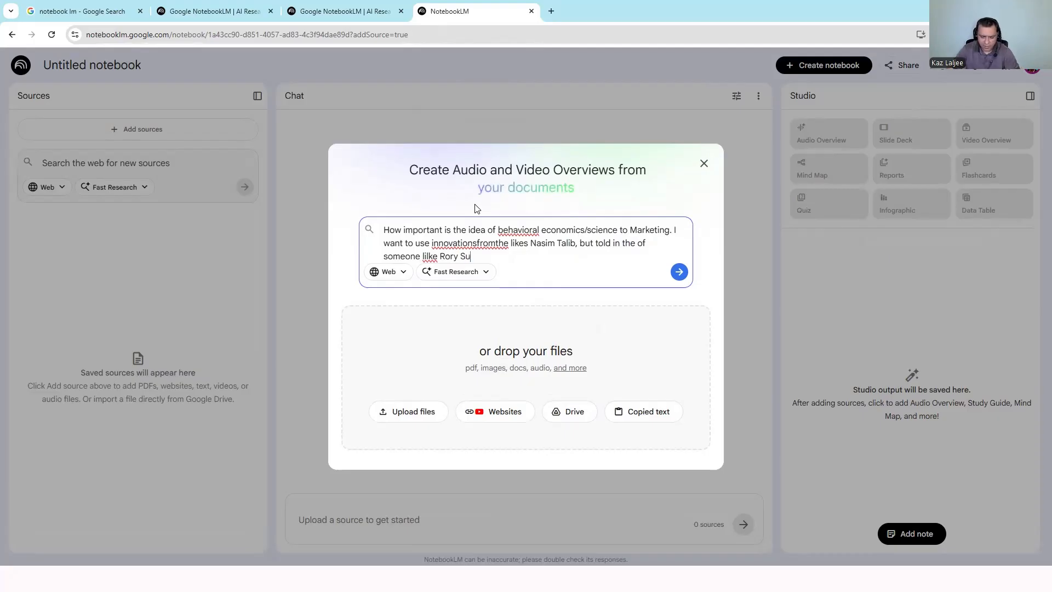
text(therlan)
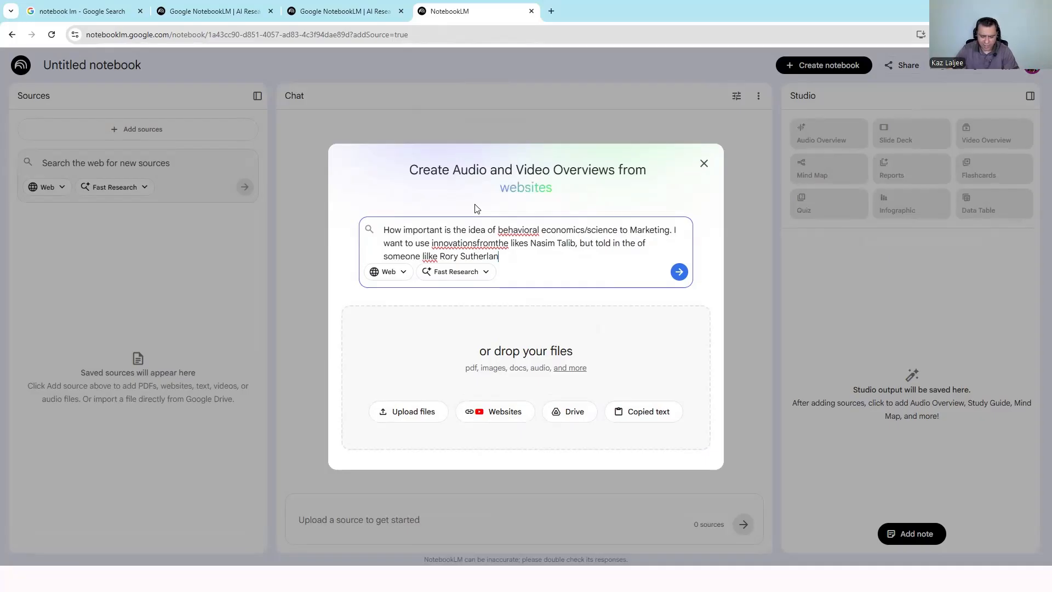
text(d)
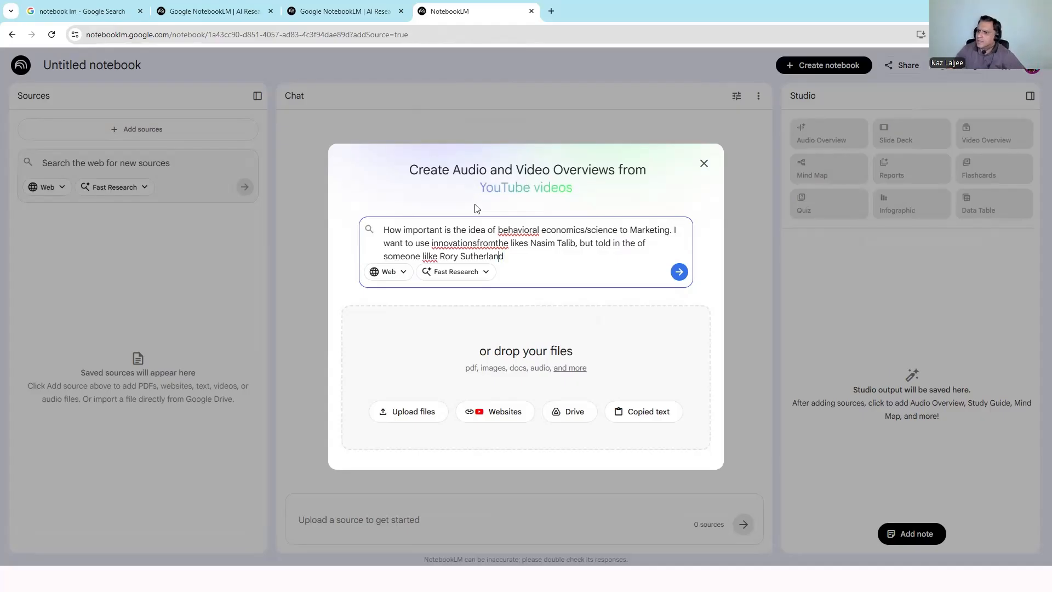
Correct "lilke" to "like" and split "innovationsfromthe" into "innovations from the" in the source query
right_click(429, 256)
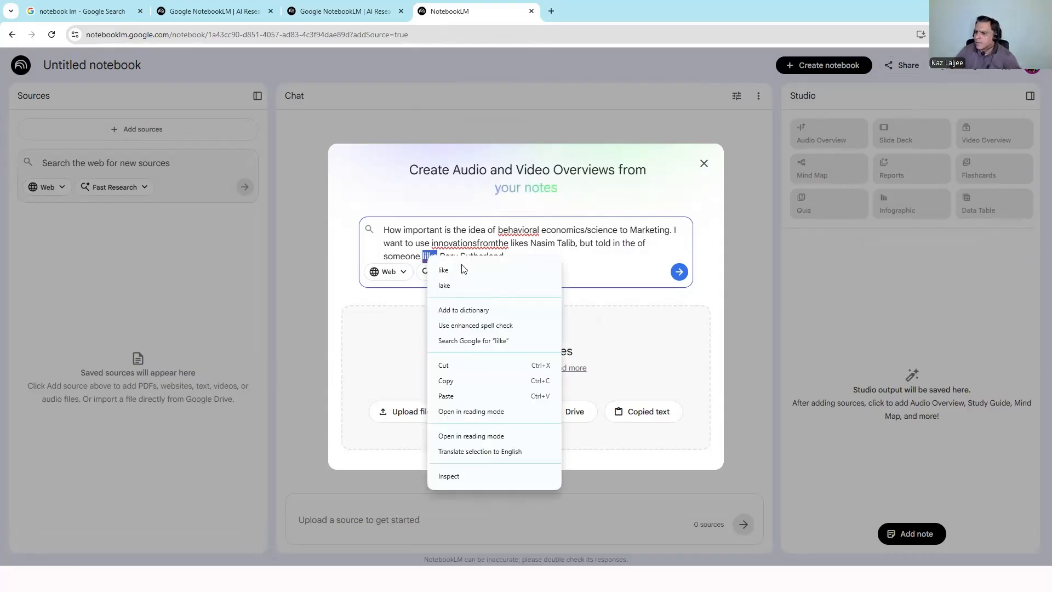
click(520, 271)
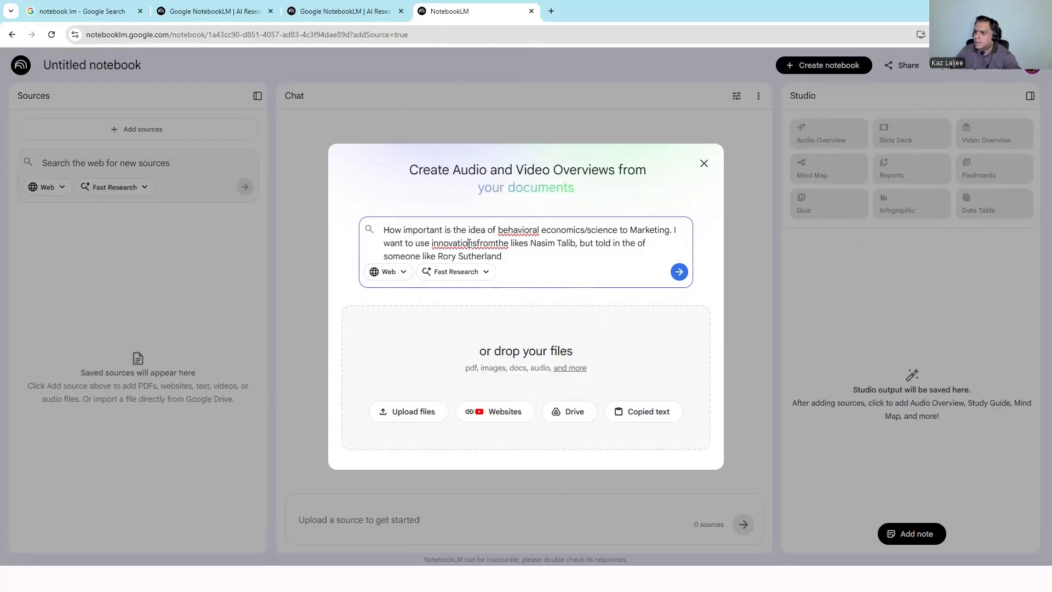
double_click(468, 242)
right_click(468, 243)
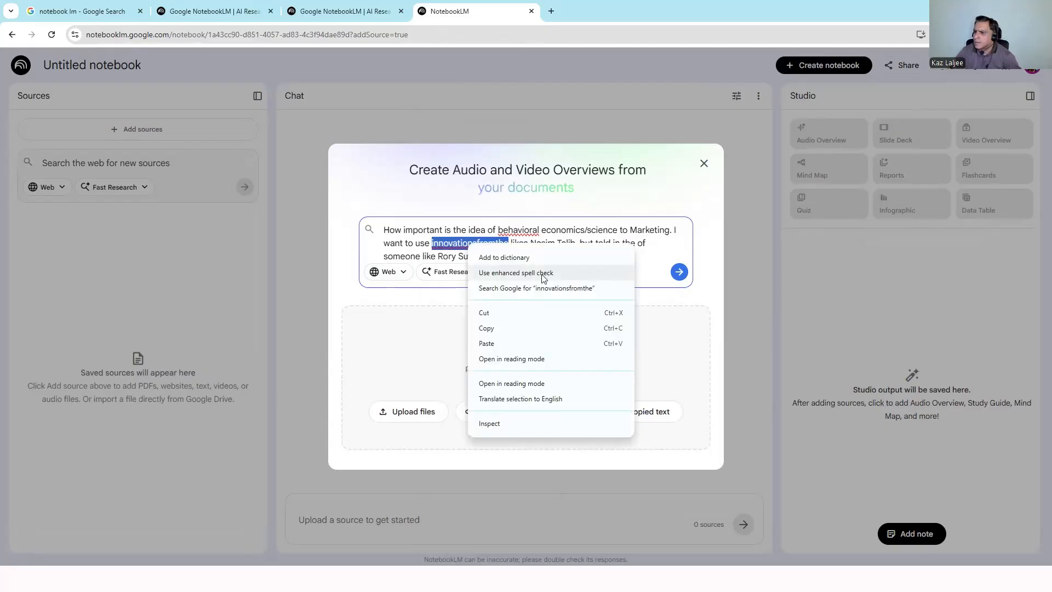
click(482, 243)
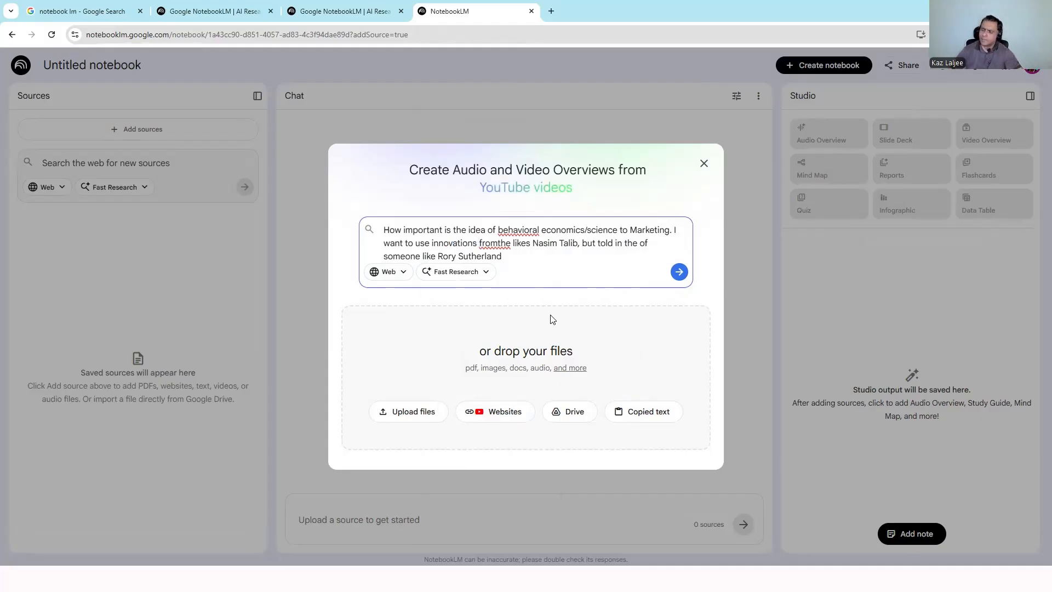
key(Right)
key(Right)
key(Right)
key(Right)
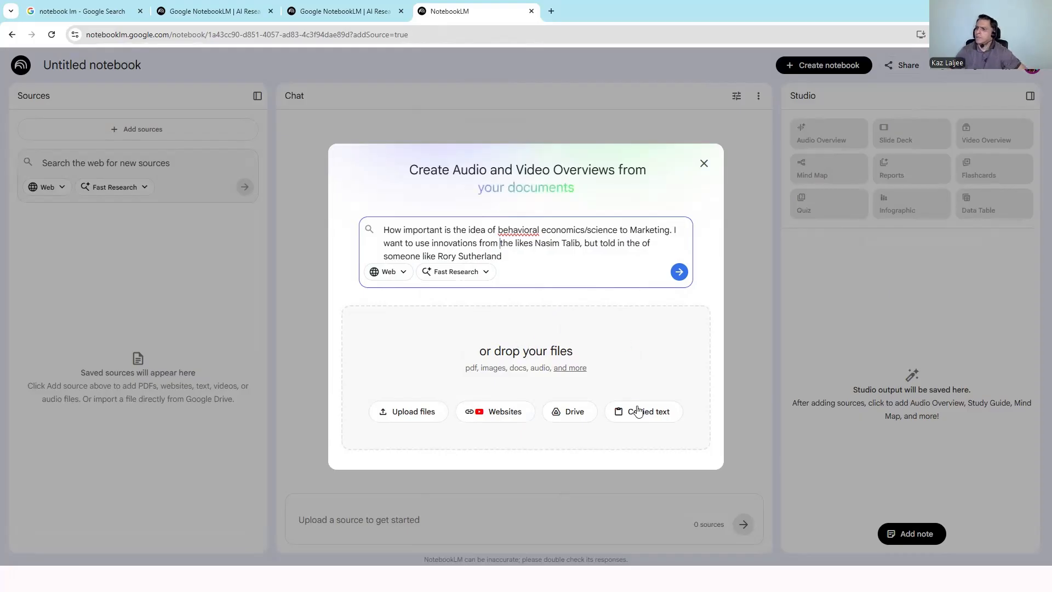
Change "behavioral" to the suggested spelling "behavioural" and insert "of" before "Nasim Talib" in the source query
right_click(519, 230)
click(612, 246)
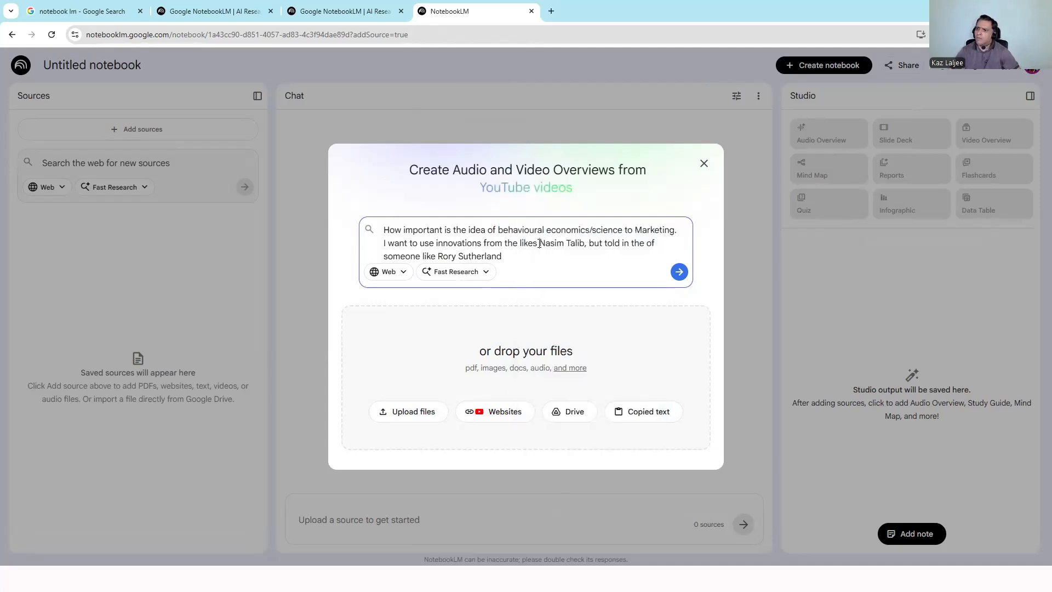
text(of)
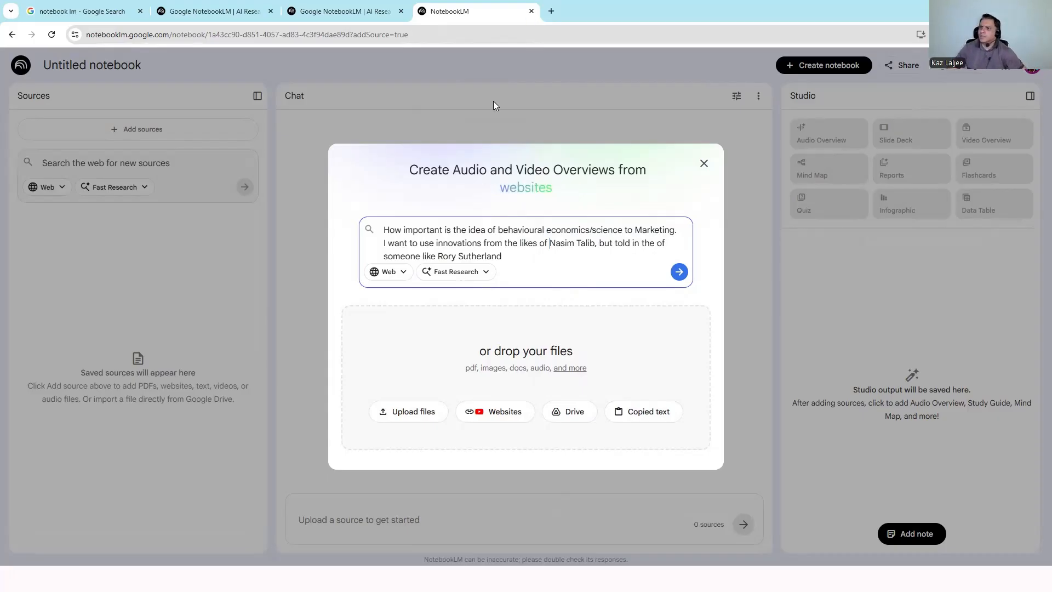
Insert "style" after "told in the" in the source query, end it with a full stop, and run the Fast Research web search
click(512, 255)
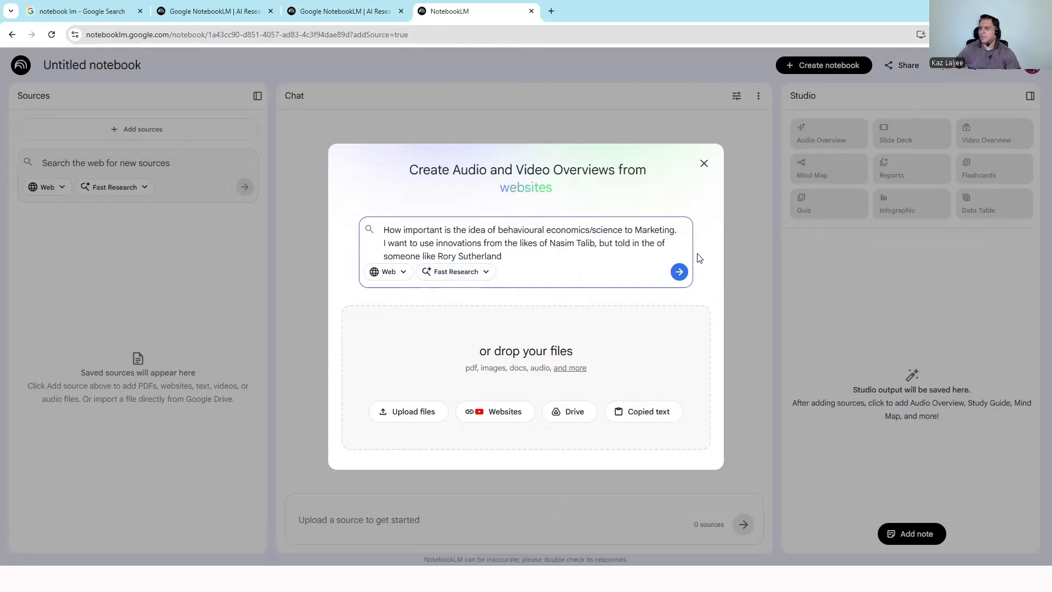
click(657, 244)
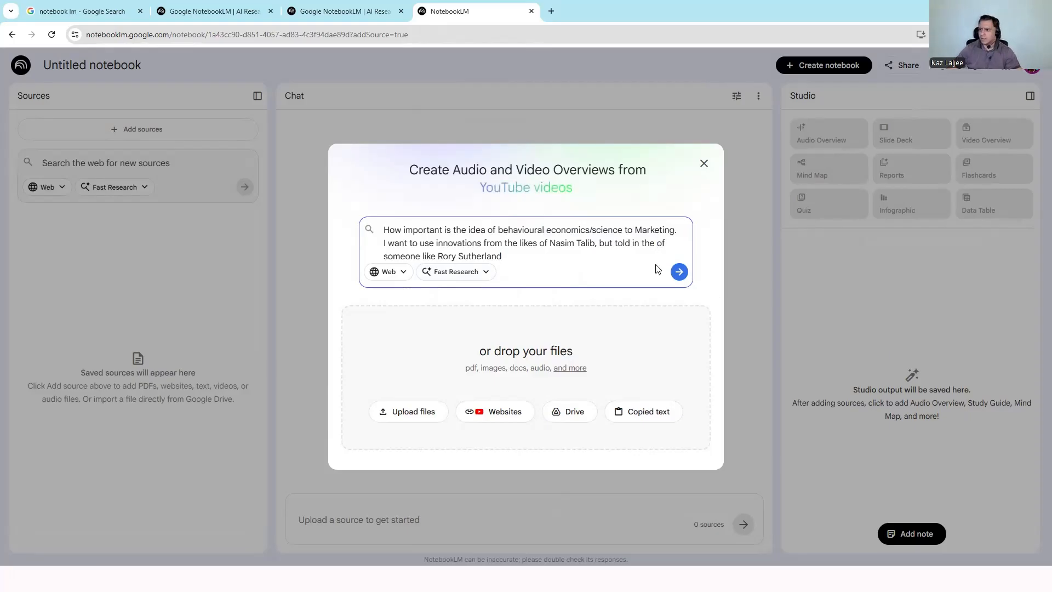
text(sty)
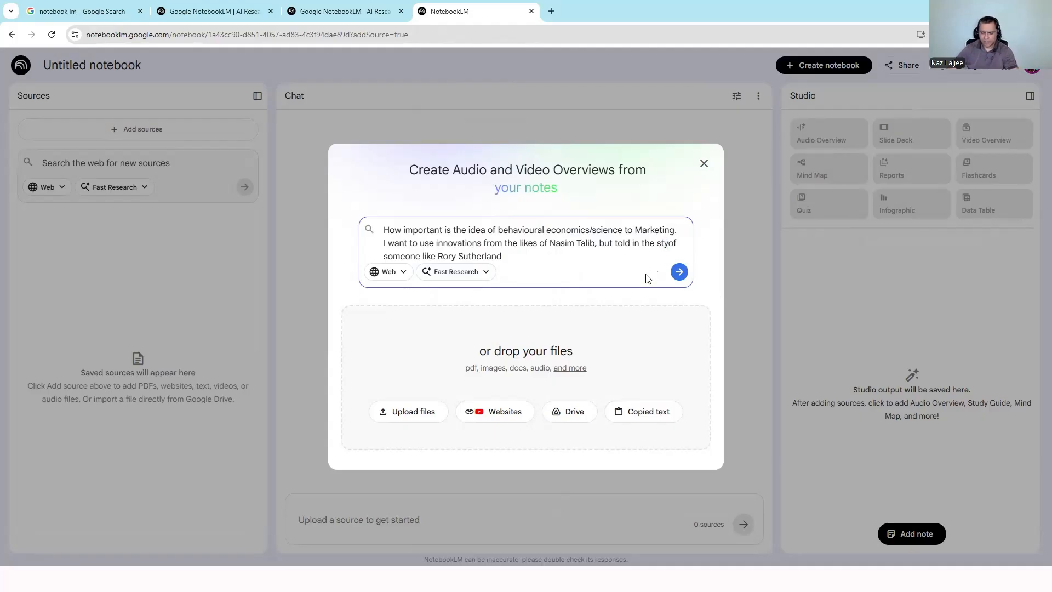
text(le)
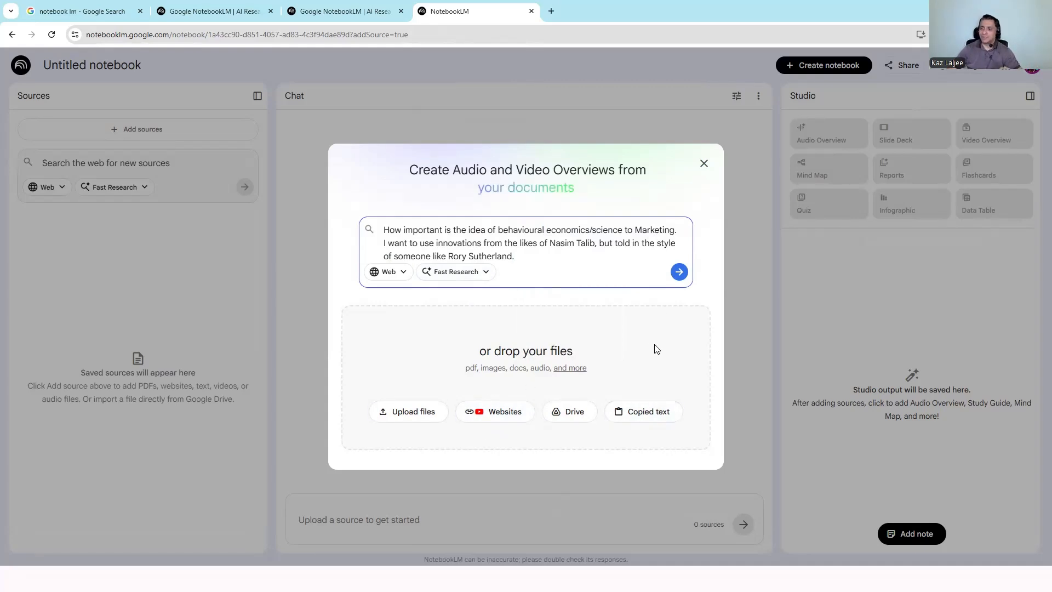
click(680, 273)
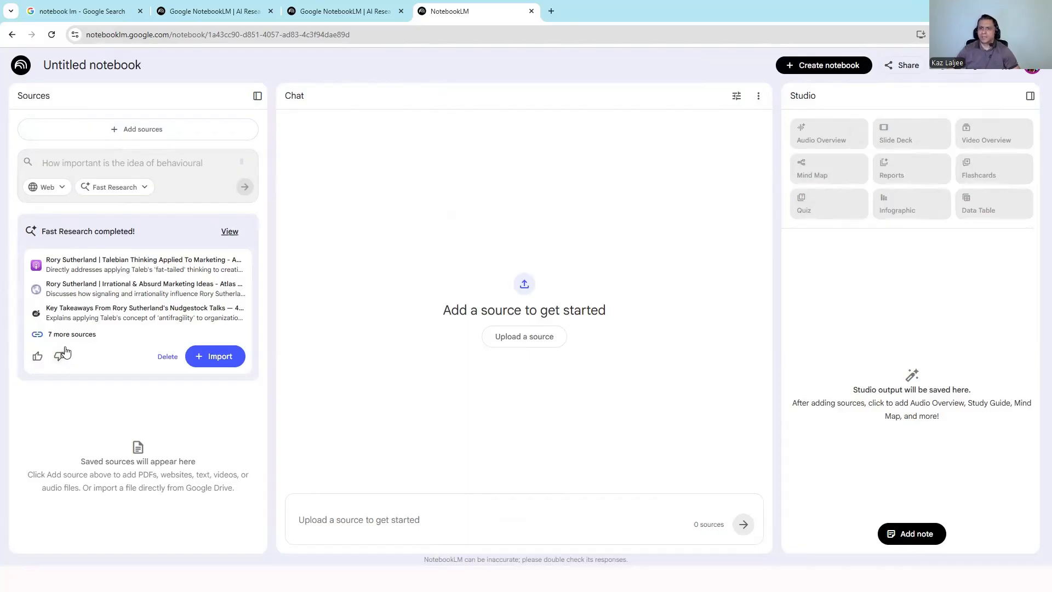
Review the full list of discovered sources and import all of them into the notebook
click(229, 236)
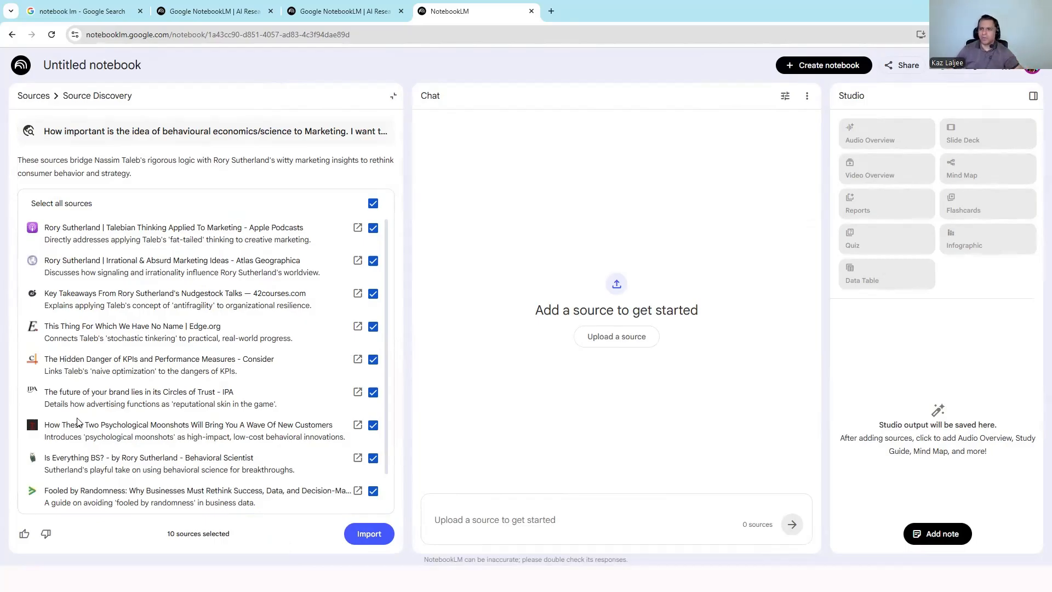
scroll(67, 421, down, 1)
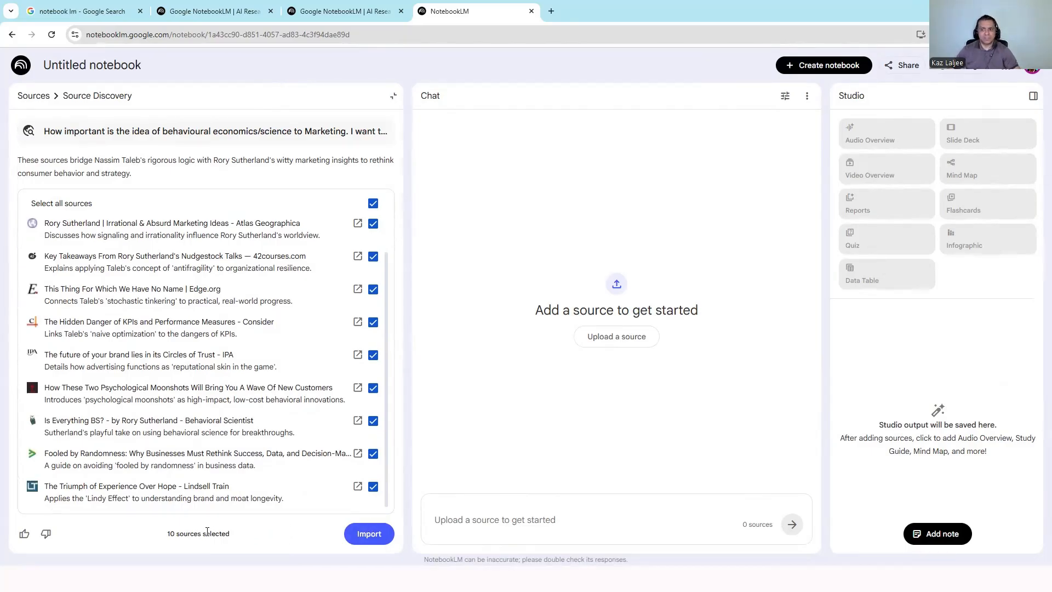
click(359, 536)
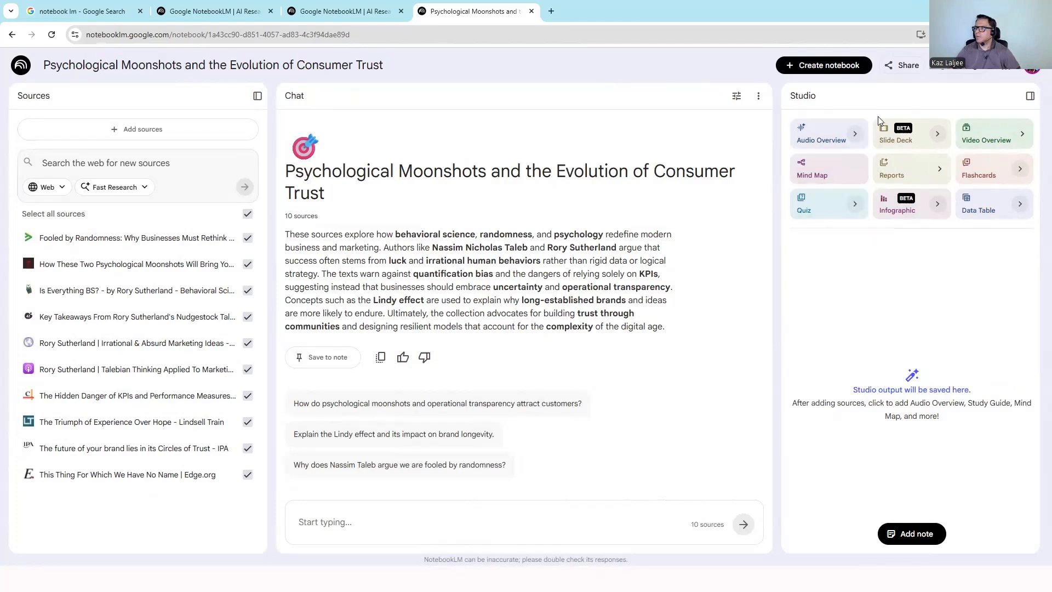
Generate an English Audio Overview of the imported sources in the Brief format
click(856, 134)
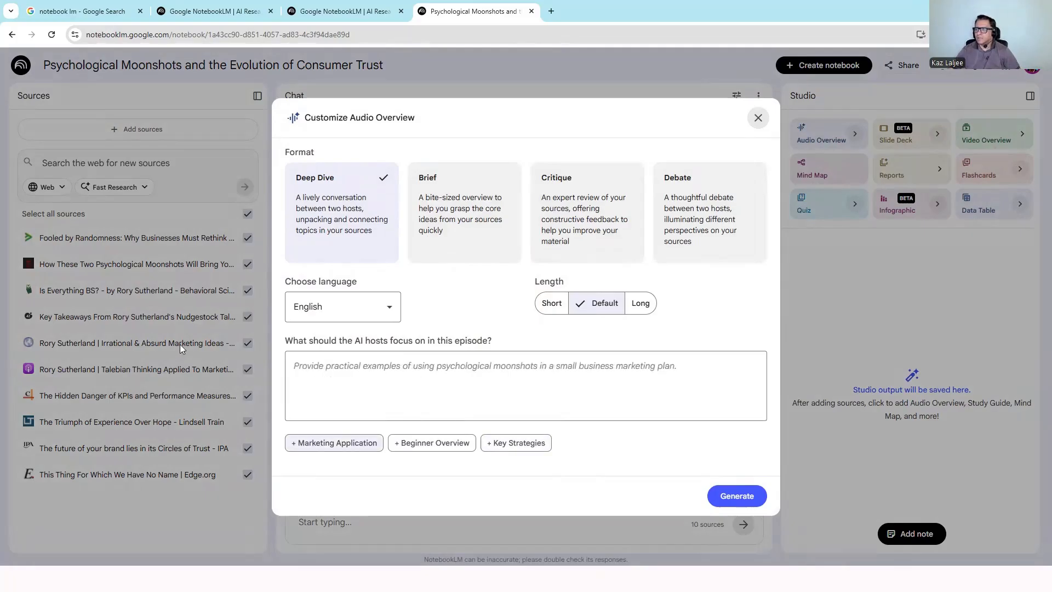
click(463, 242)
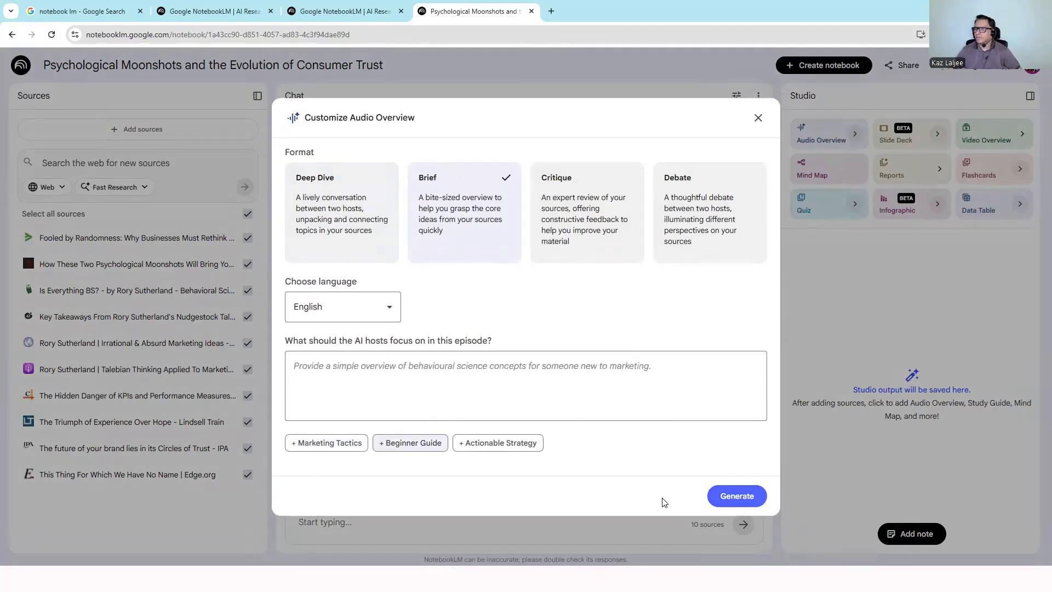
click(746, 502)
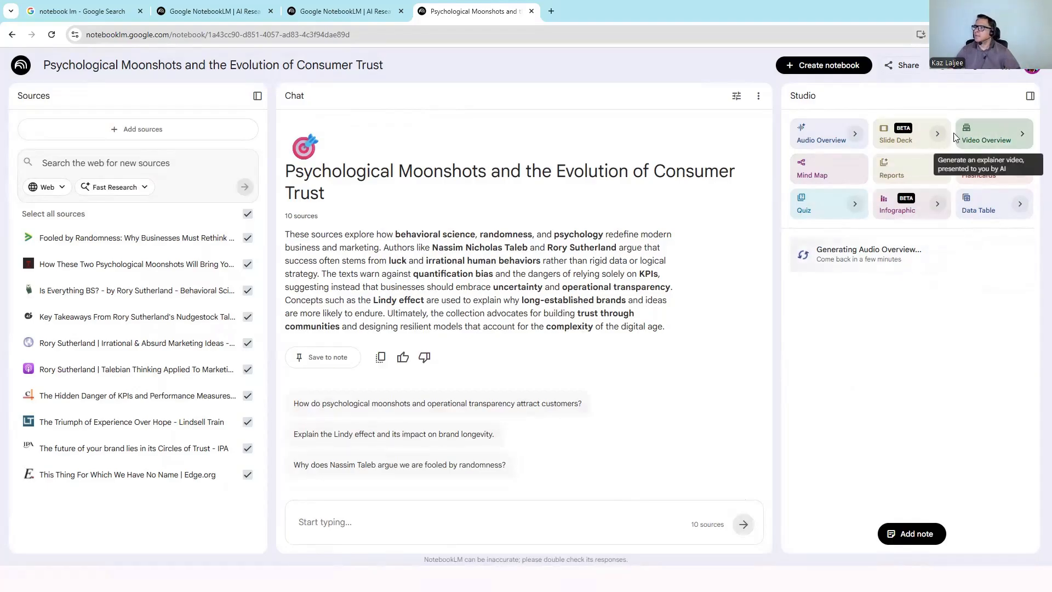
Generate a default-length Presenter Slides deck and a Brief Video Overview with auto-selected visual style, both in English
click(933, 138)
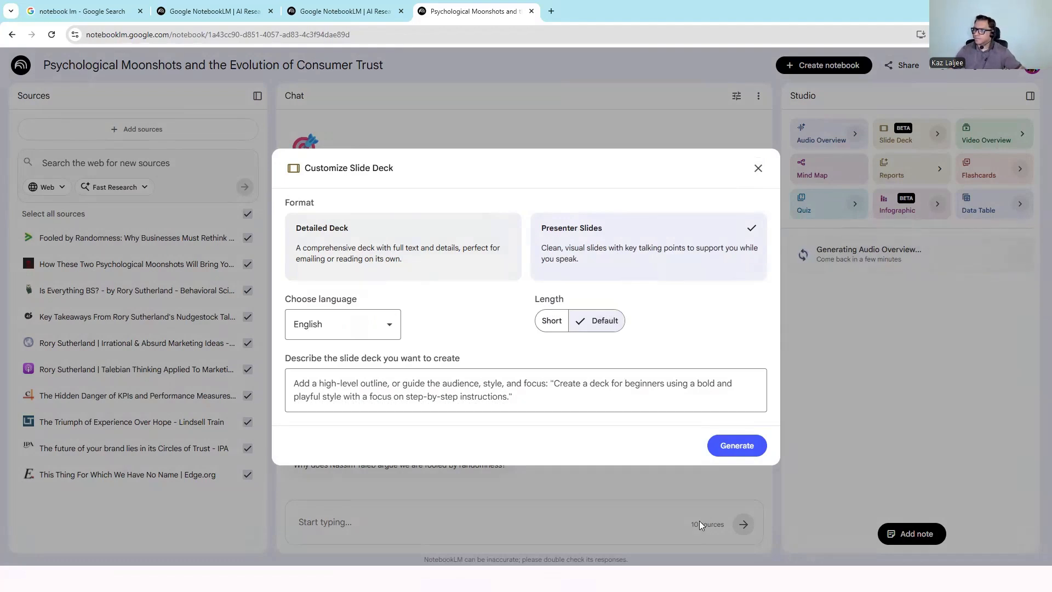
click(740, 447)
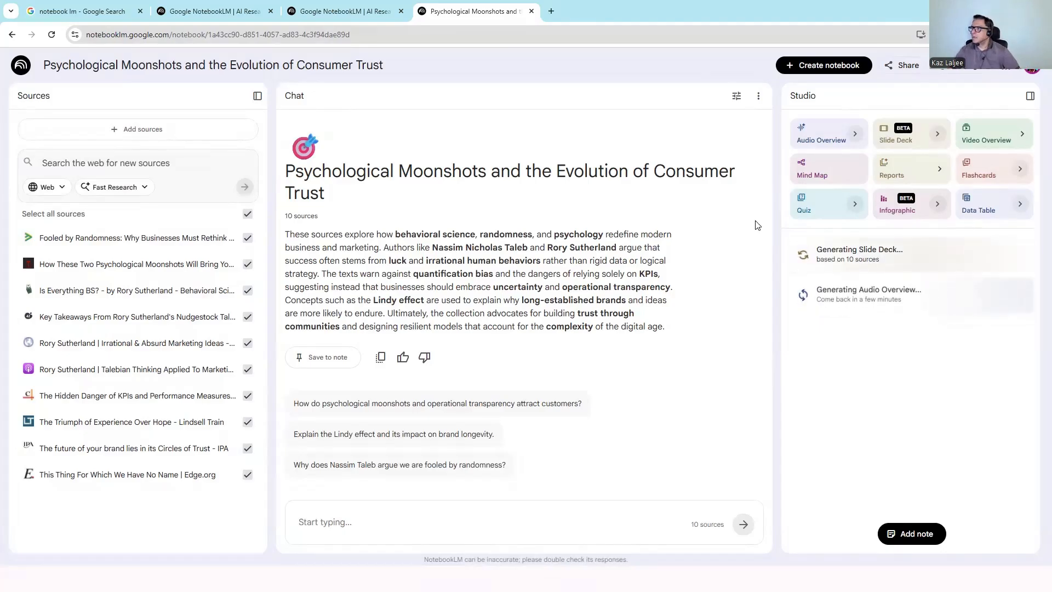
click(1024, 135)
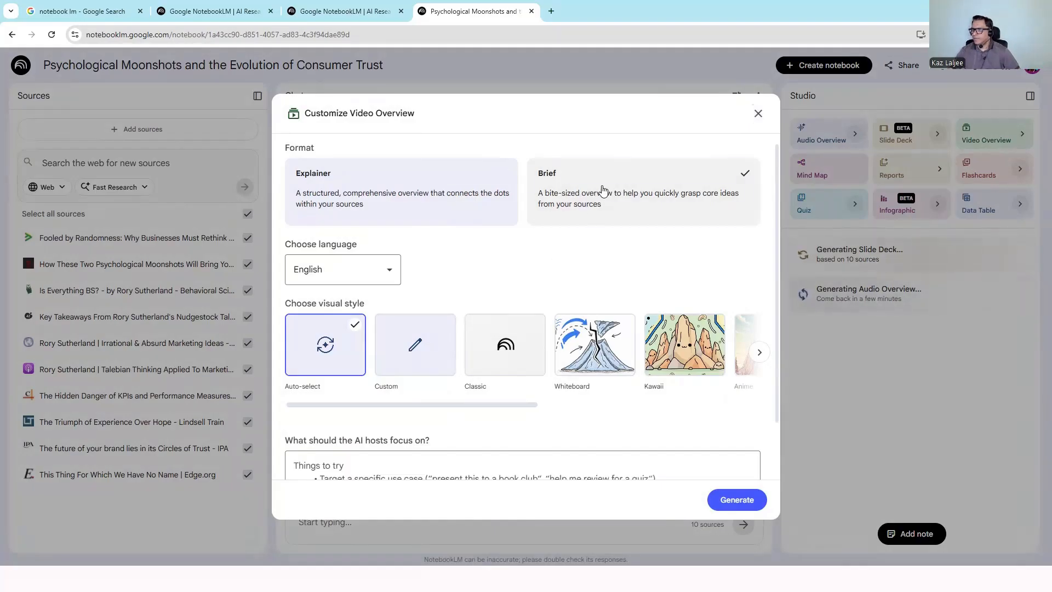
click(737, 500)
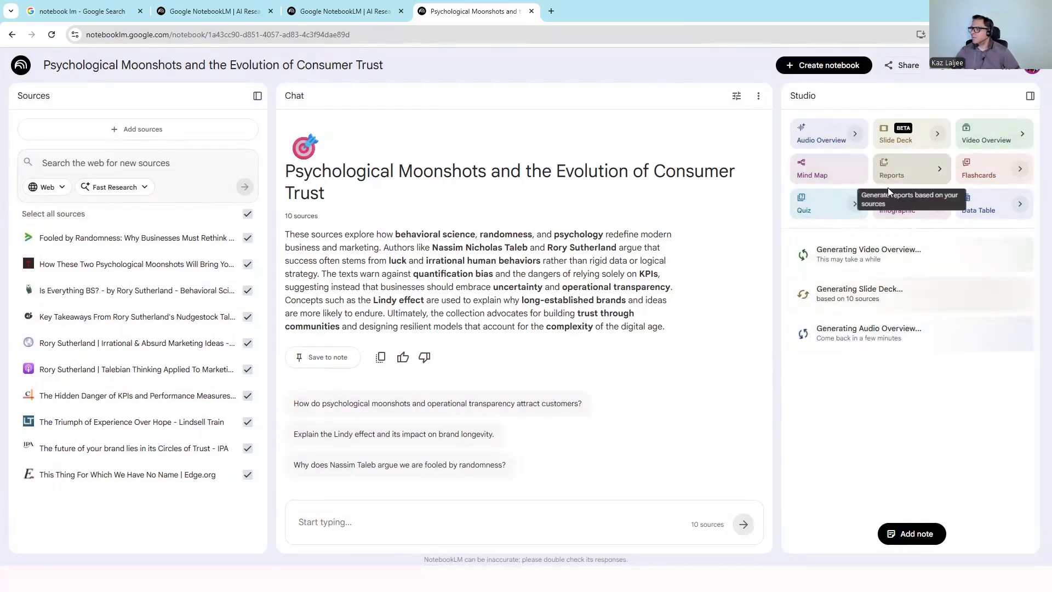
Generate flashcards and a quiz from the imported sources with the default settings
click(976, 175)
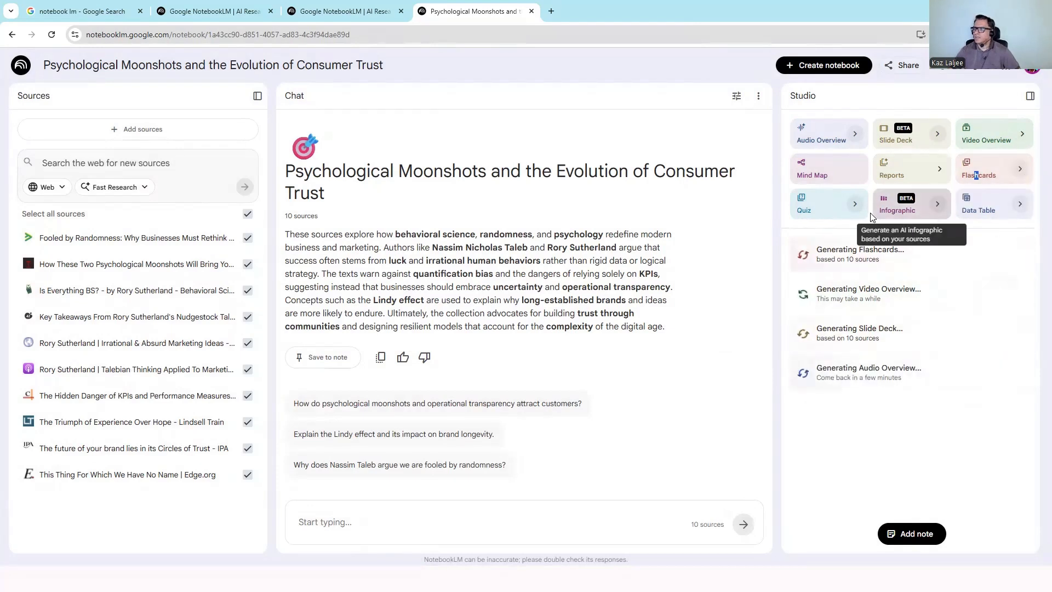
click(809, 206)
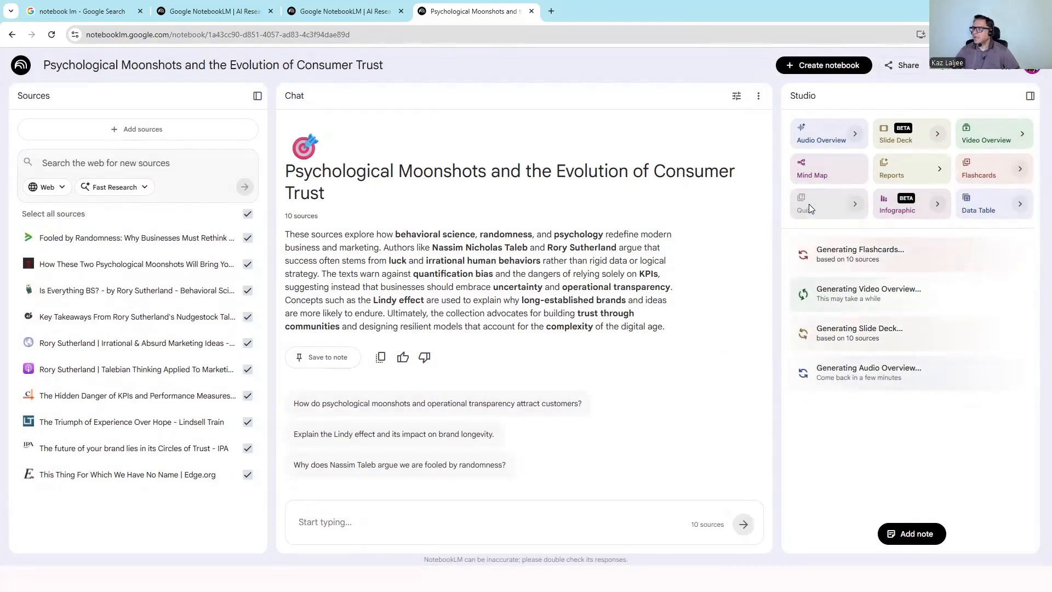
Generate an infographic from the imported sources with the default settings and open the finished infographic
click(884, 210)
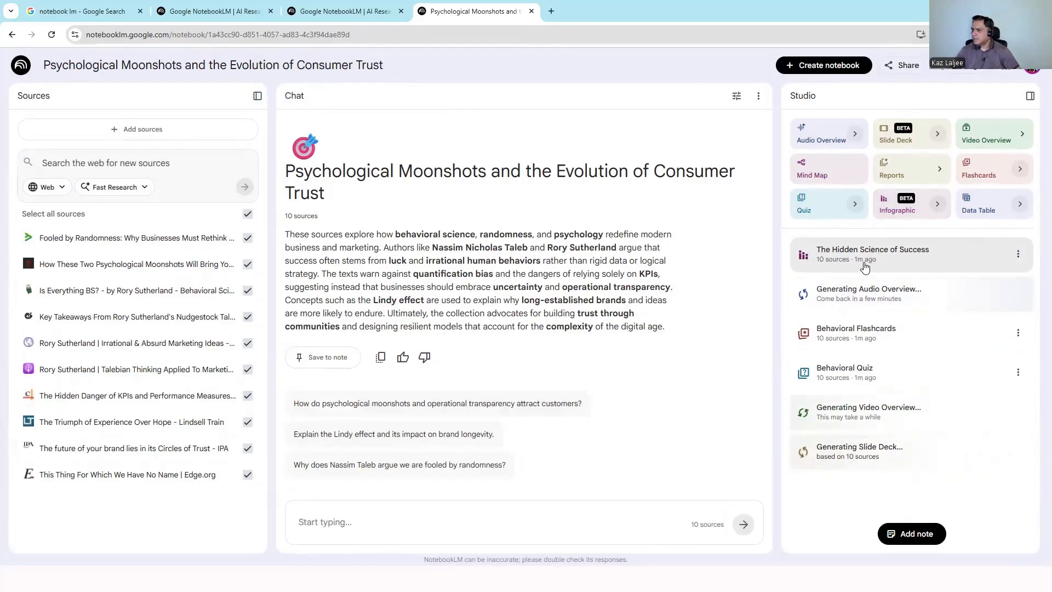
click(865, 255)
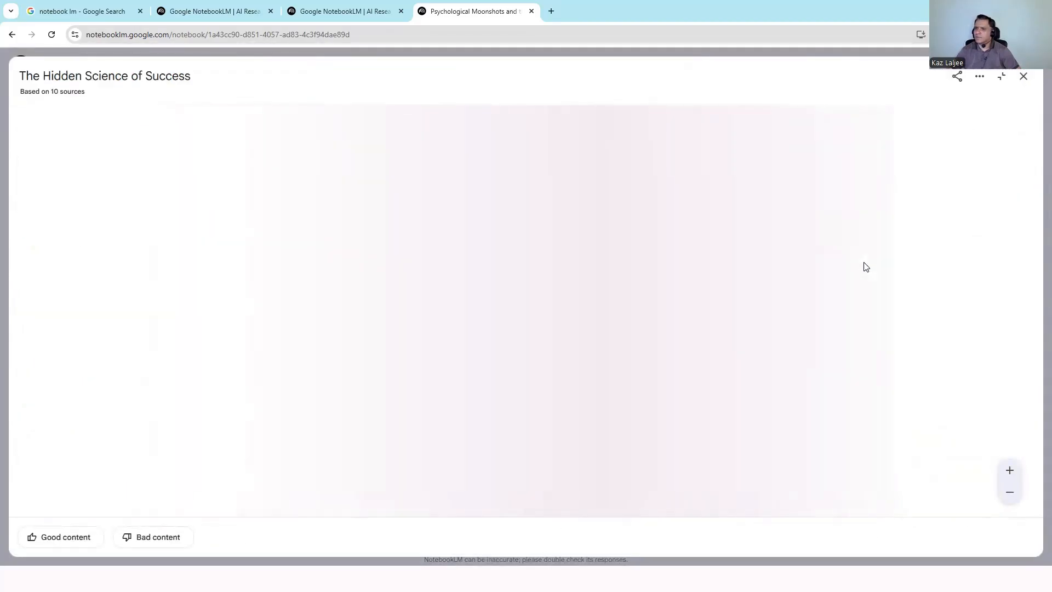